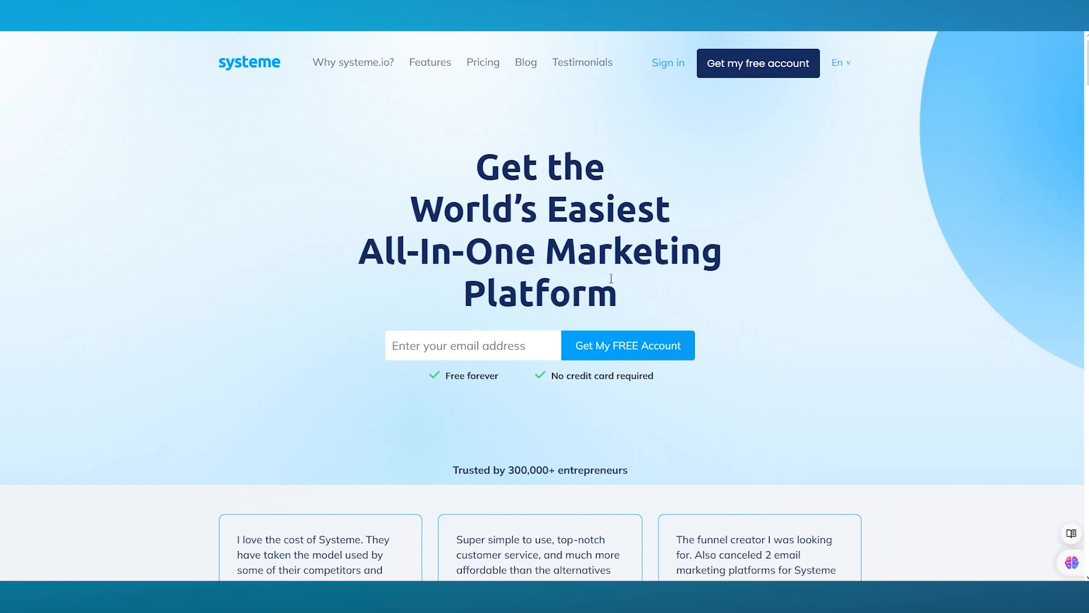
Fill in the e-mail address in the free account sign-up form
click(458, 350)
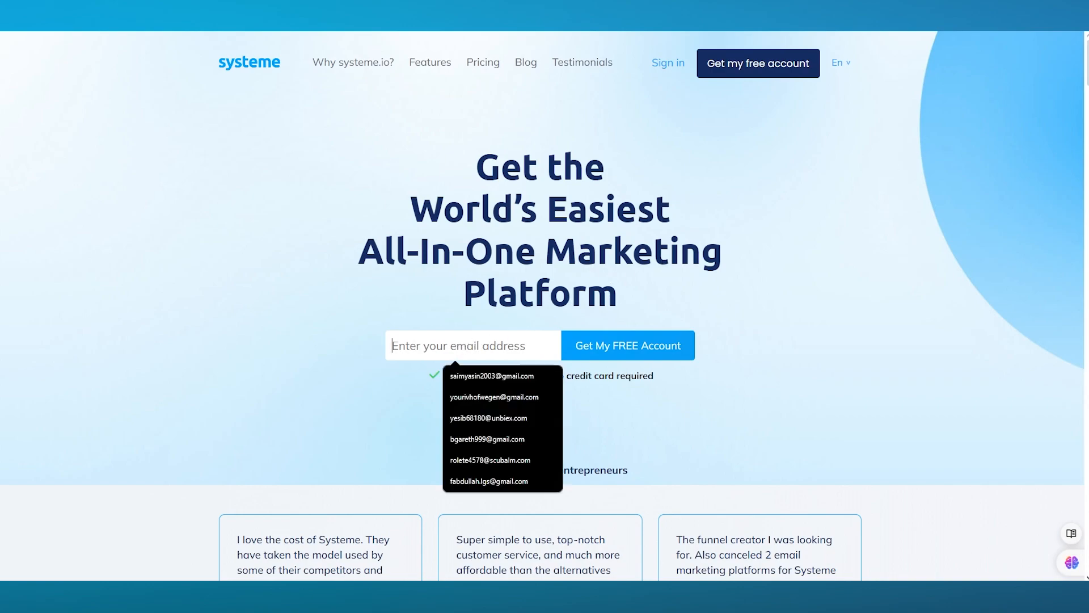
key(Return)
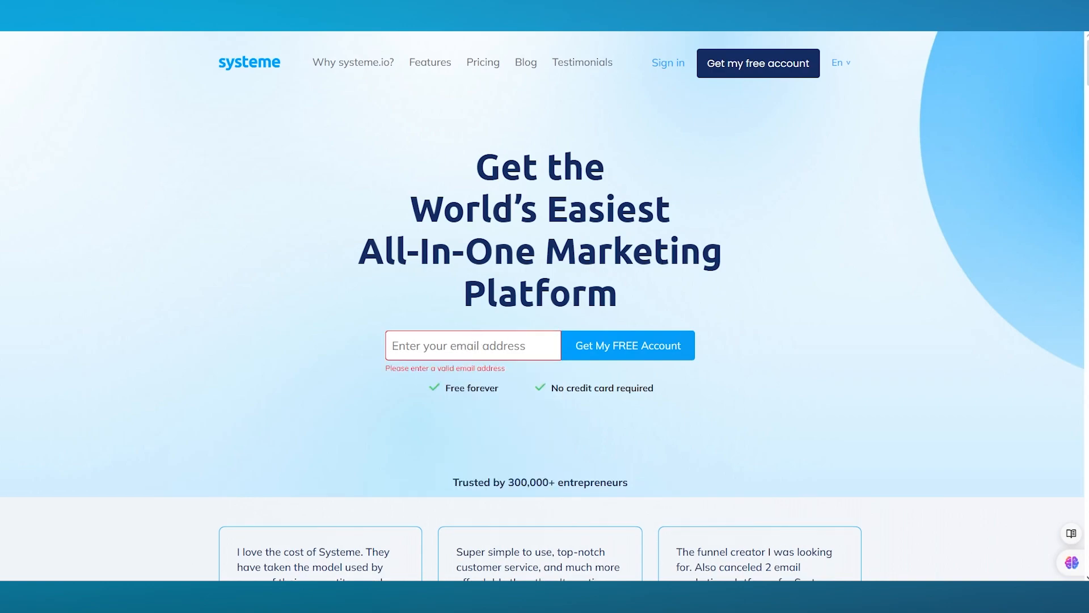
click(446, 341)
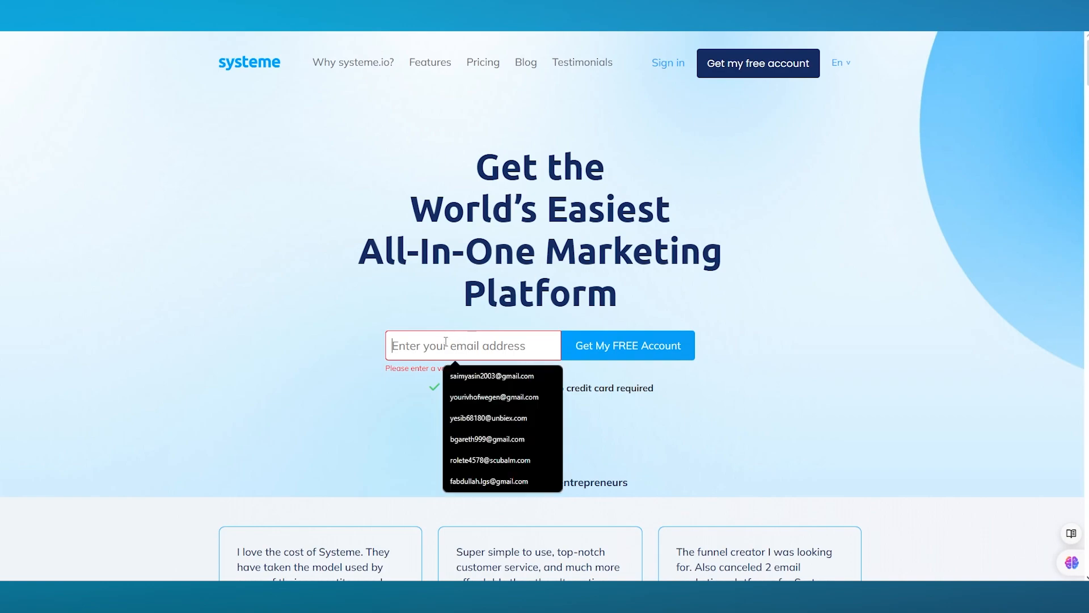
key(ctrl+v)
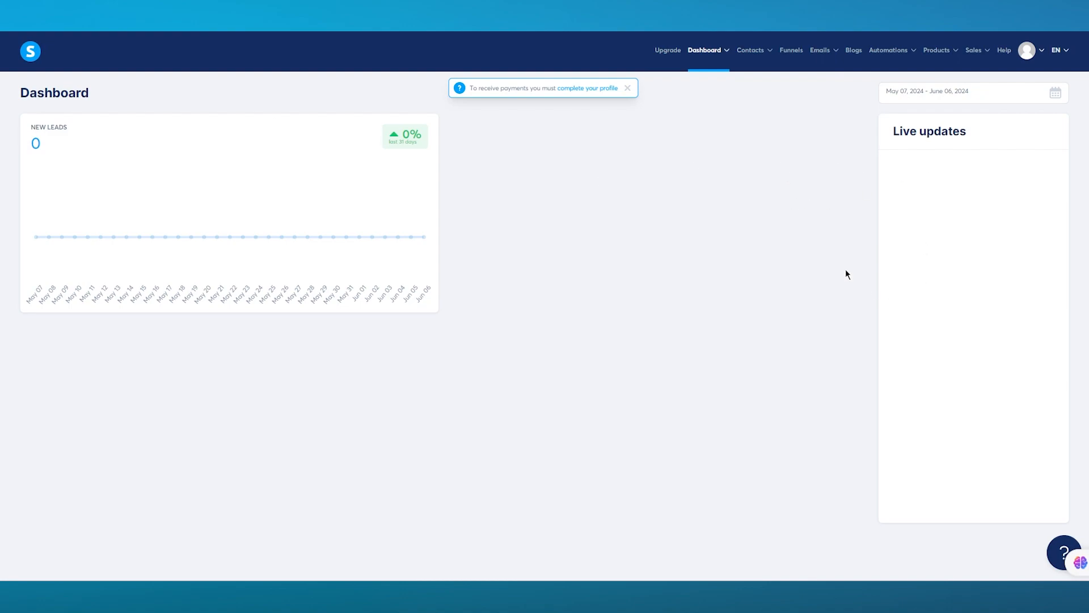
Dismiss the profile completion notice and create a funnel named "test" with the goal Build an audience
click(628, 89)
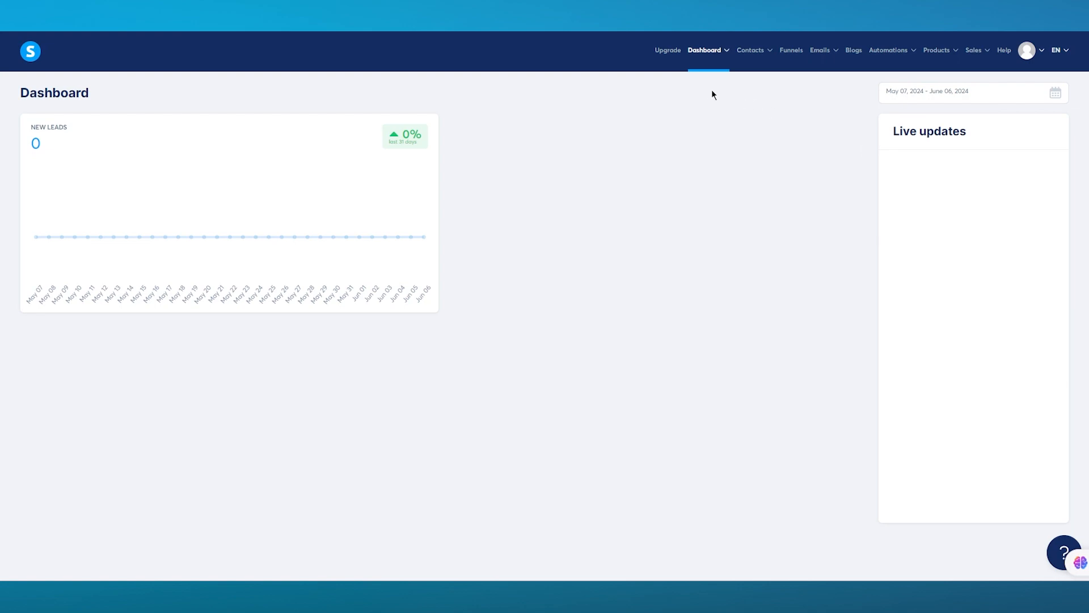
click(791, 51)
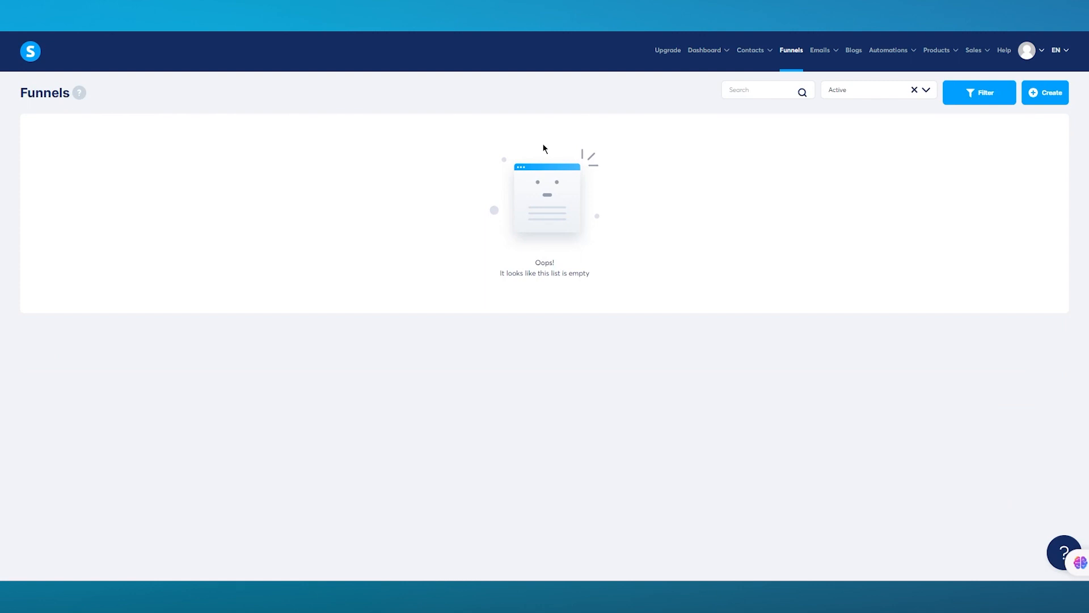
click(1049, 94)
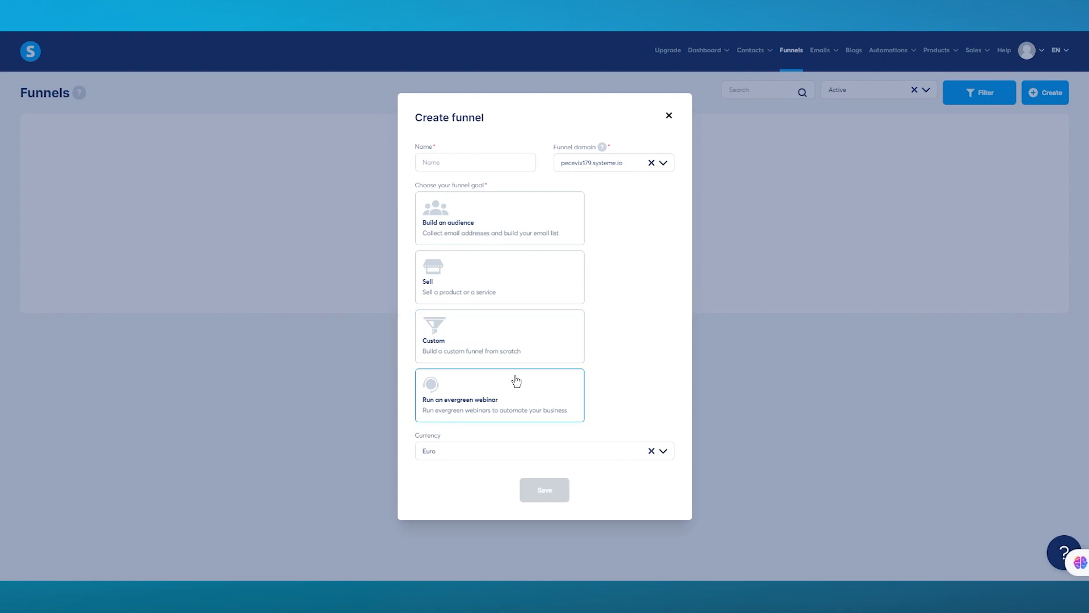
click(493, 236)
click(461, 165)
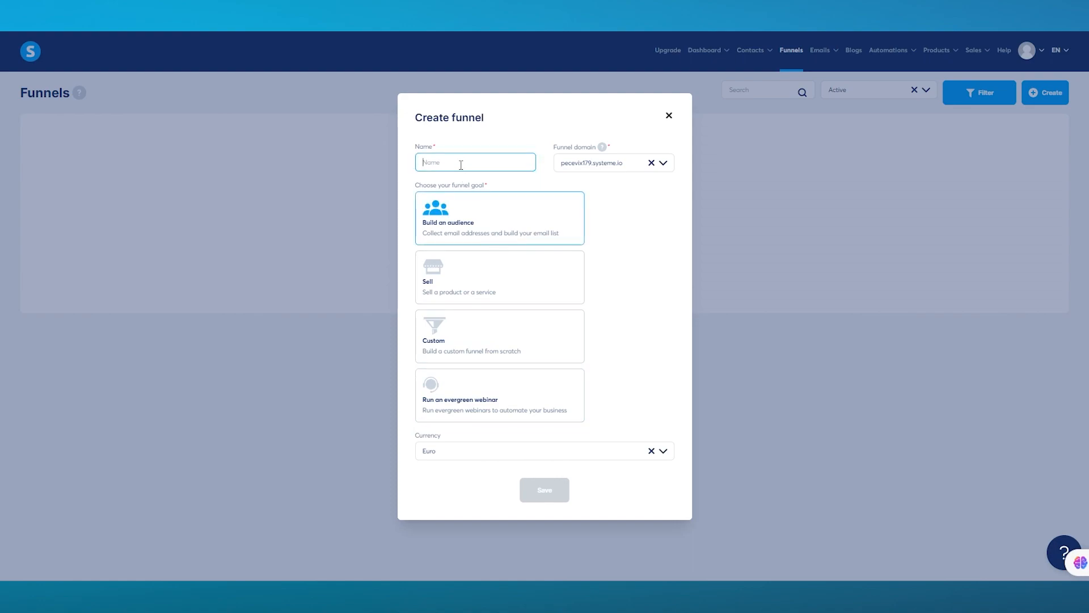
text(test)
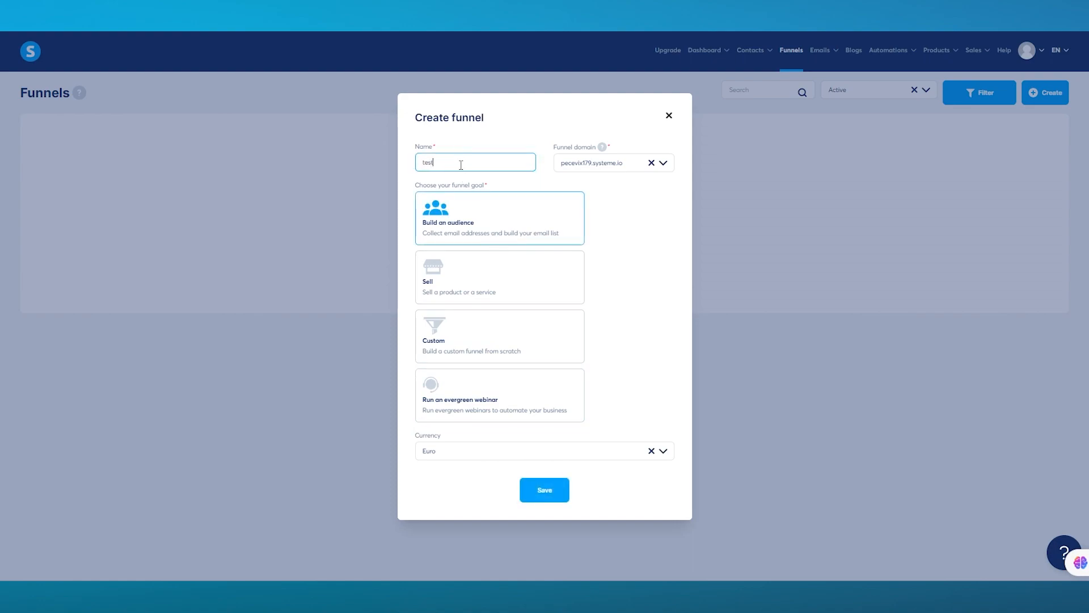
click(547, 492)
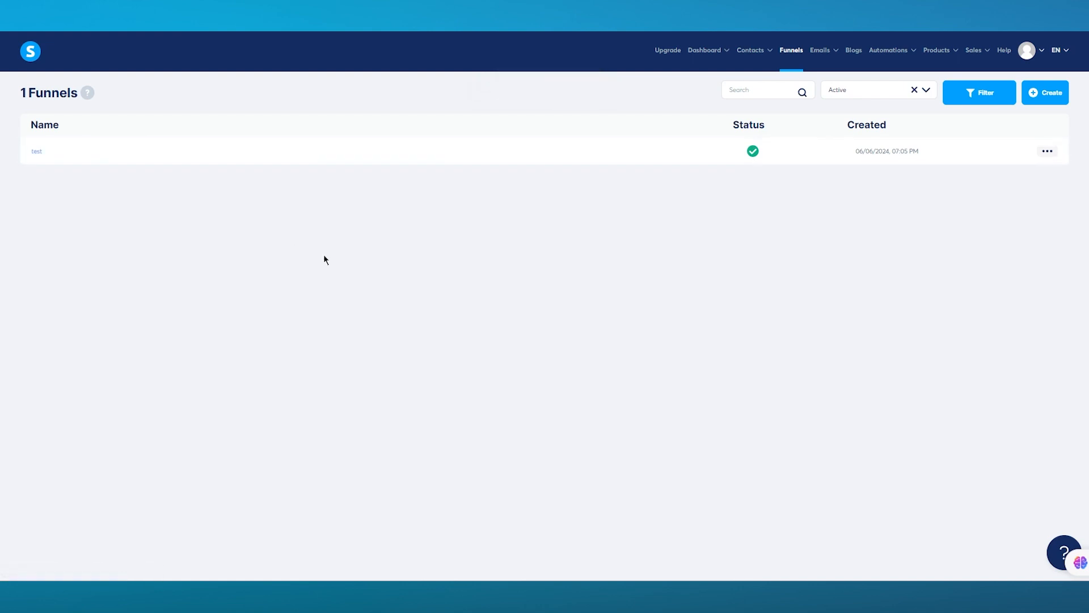
Open the test funnel and look through its Automation Rules, A/B test, Stats, Leads, Sales and Deadline settings
click(36, 151)
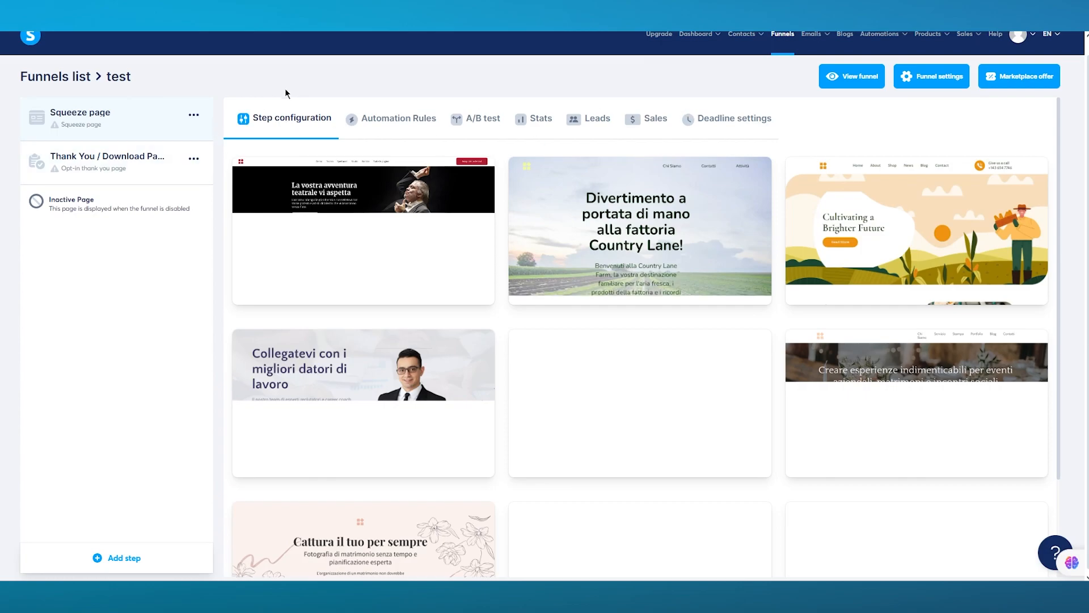
mouse_move(626, 250)
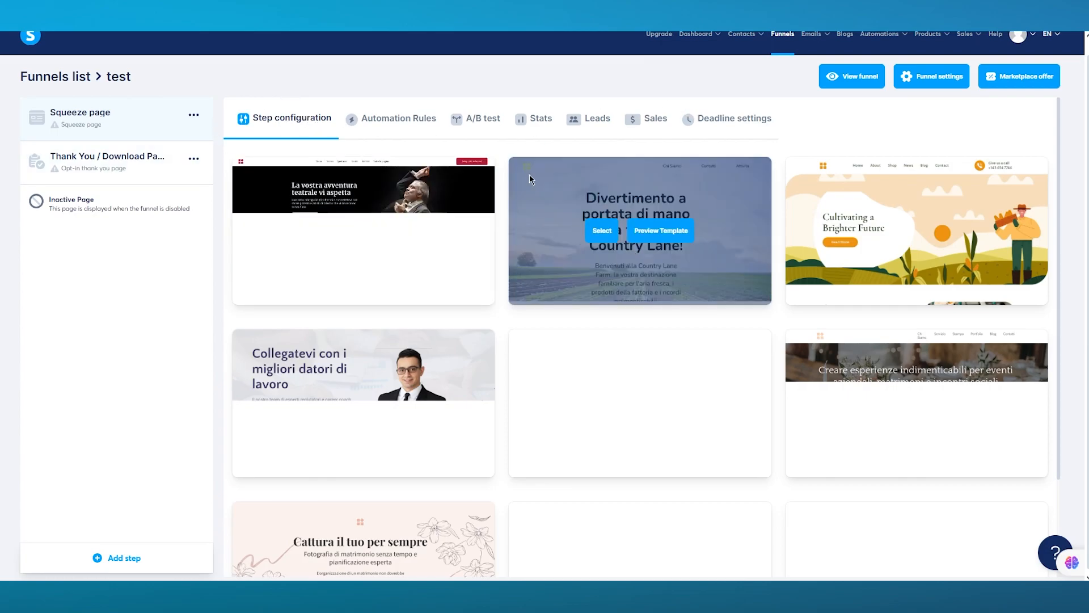
click(403, 123)
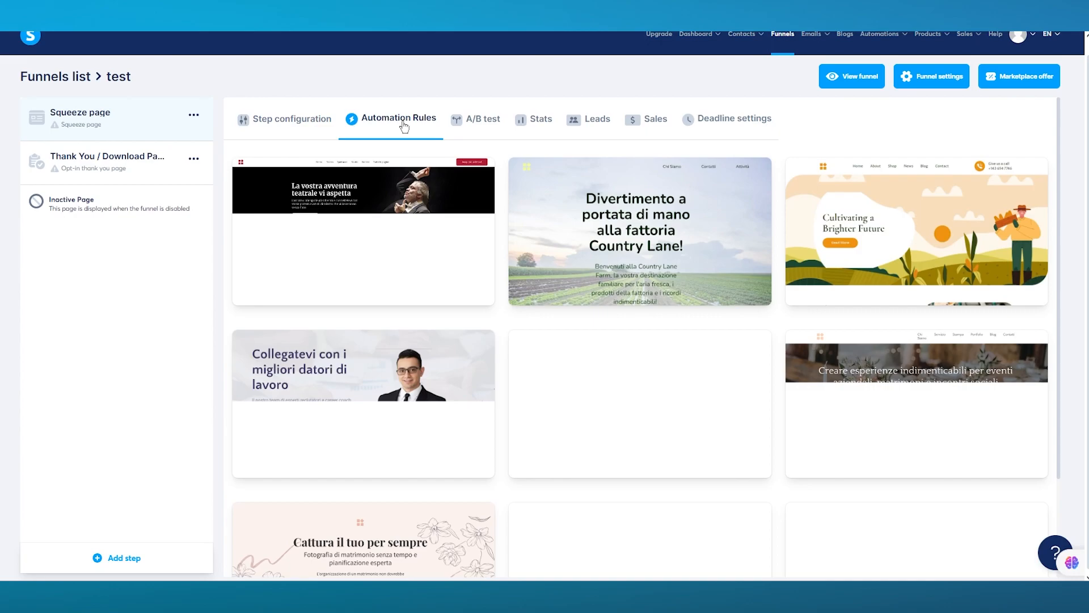
click(469, 118)
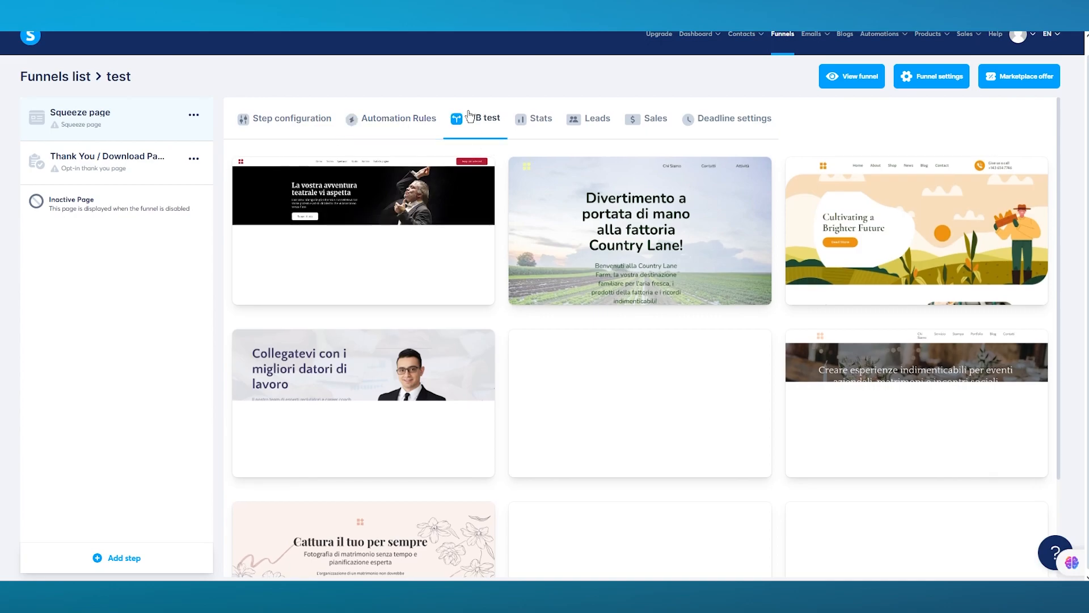
click(542, 125)
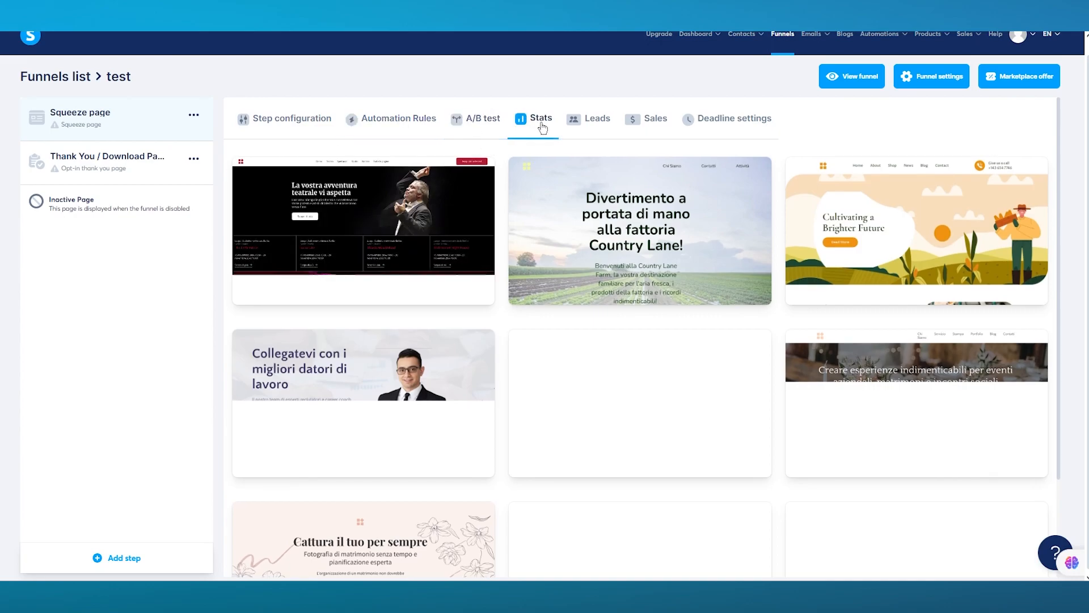
click(595, 122)
click(649, 120)
click(698, 120)
mouse_move(595, 233)
scroll(596, 232, down, 2)
scroll(593, 230, up, 2)
Choose the "Cultivating a Brighter Future" farm template in the squeeze page's step configuration
click(310, 124)
mouse_move(463, 217)
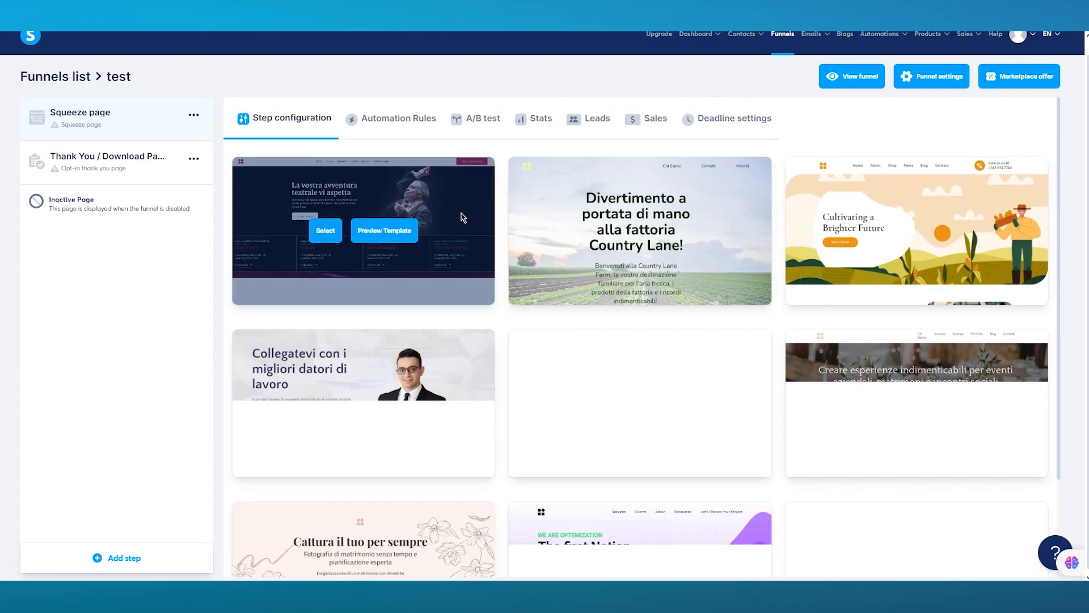
scroll(682, 301, down, 2)
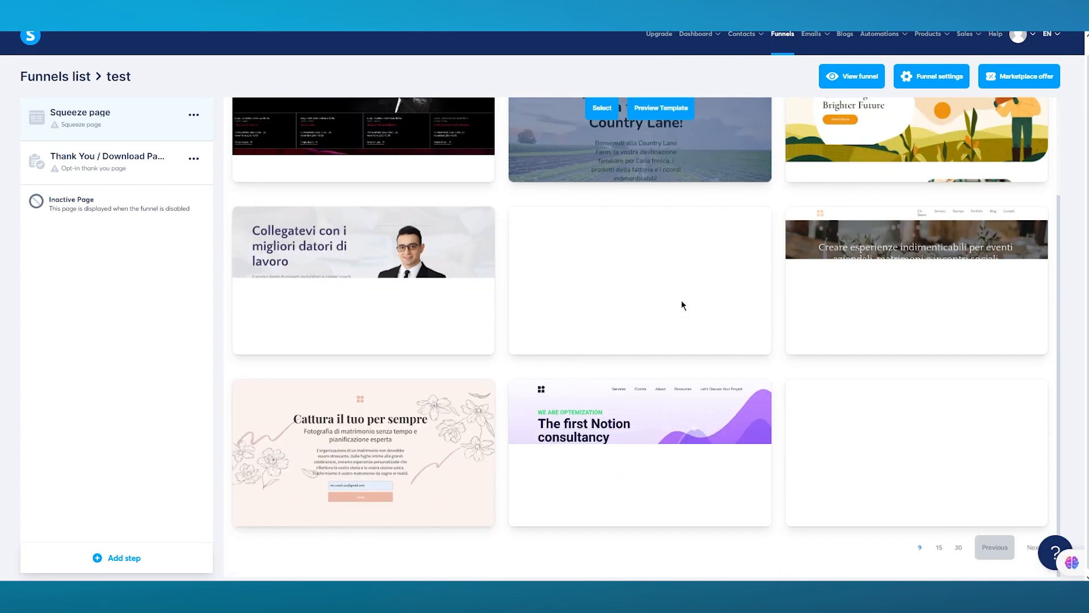
scroll(682, 301, up, 2)
mouse_move(843, 213)
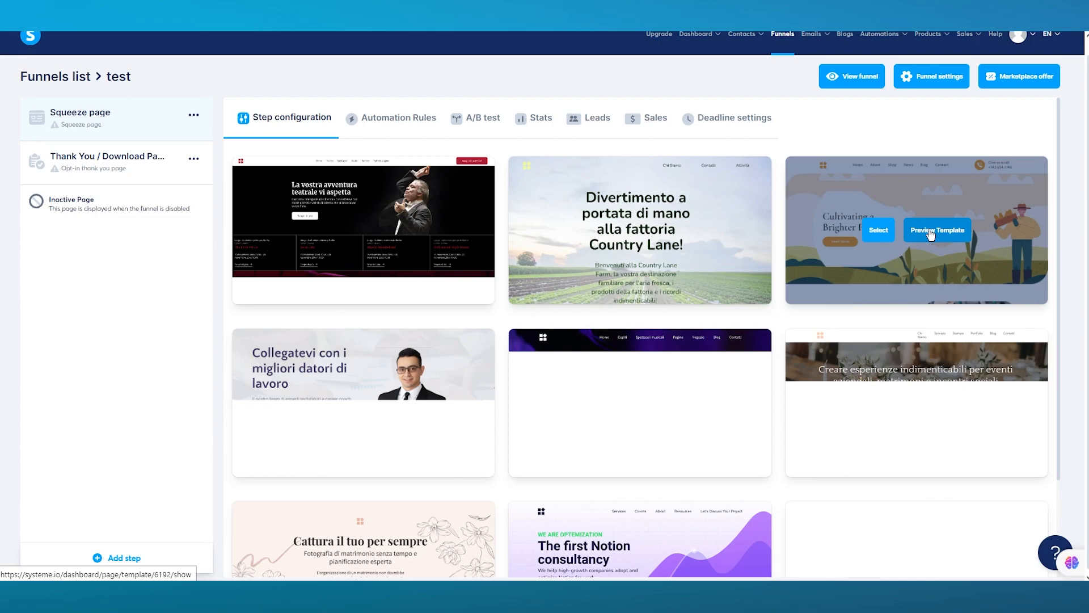
click(875, 236)
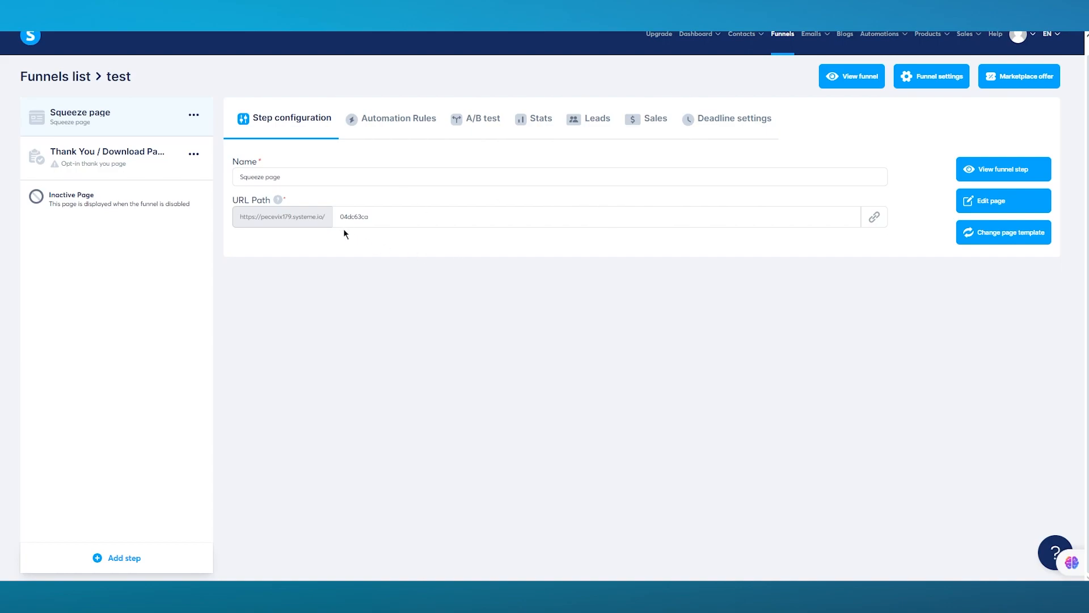
Open the funnel's squeeze page in the page editor
double_click(384, 216)
click(443, 253)
click(991, 180)
click(966, 207)
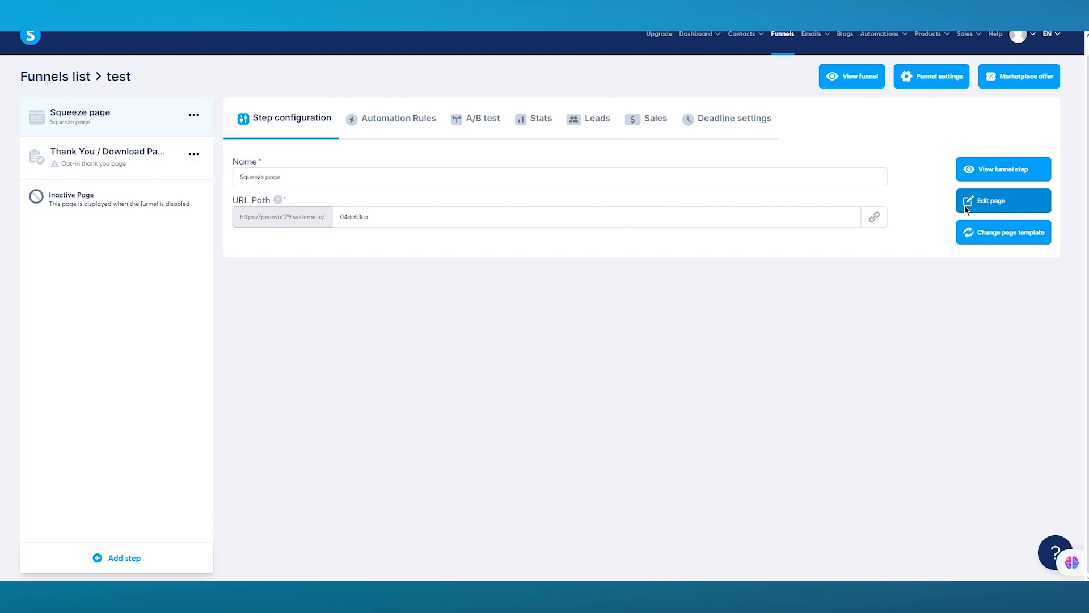
click(966, 210)
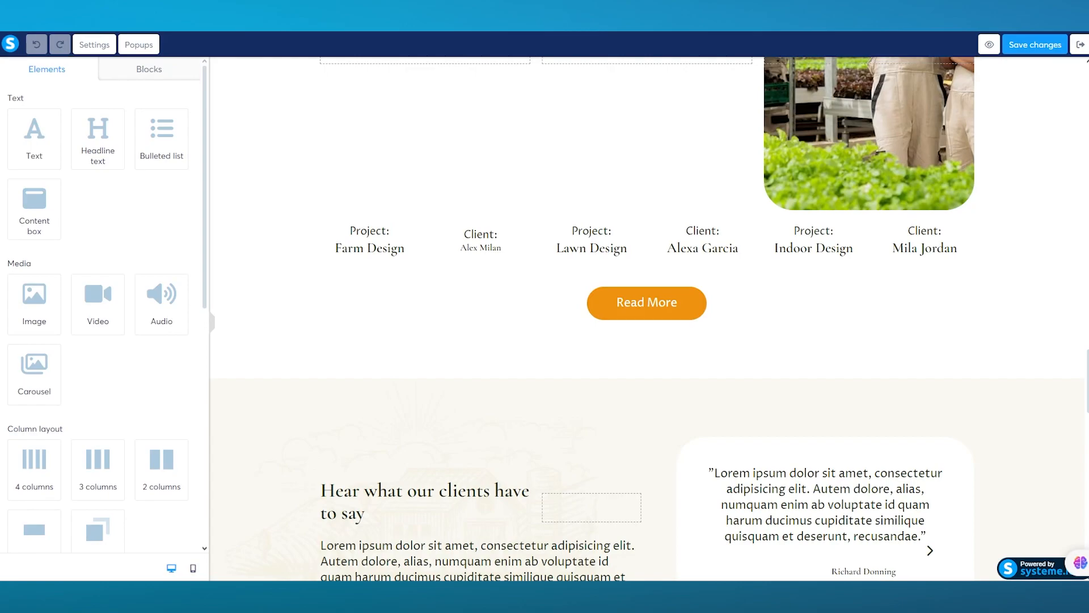
Replace the hero headline "Cultivating a Brighter Future" with "making lives easier"
scroll(465, 363, down, 10)
scroll(468, 382, up, 20)
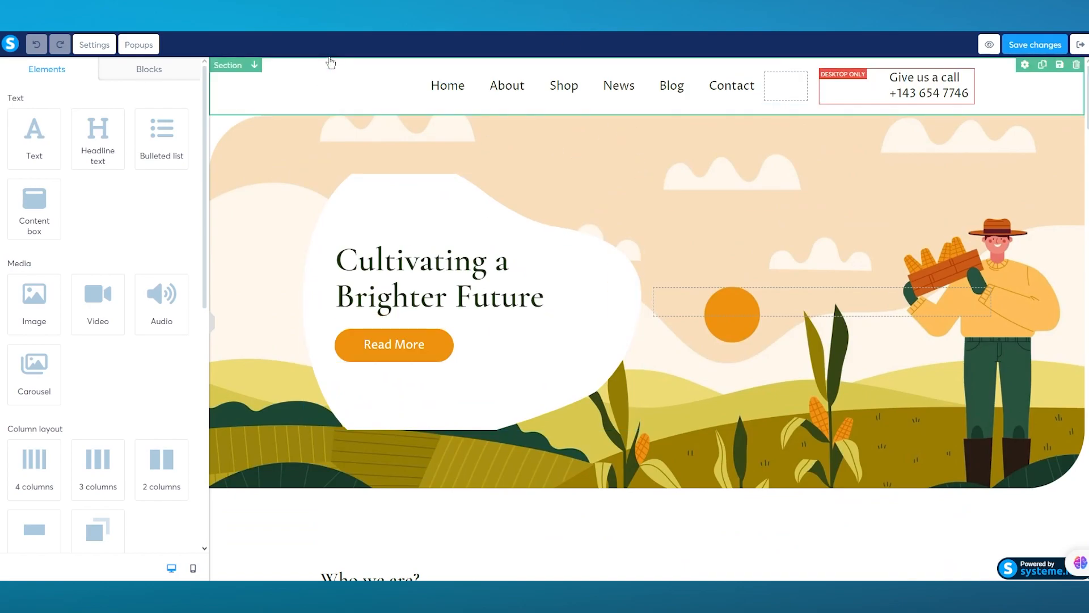
scroll(134, 230, down, 8)
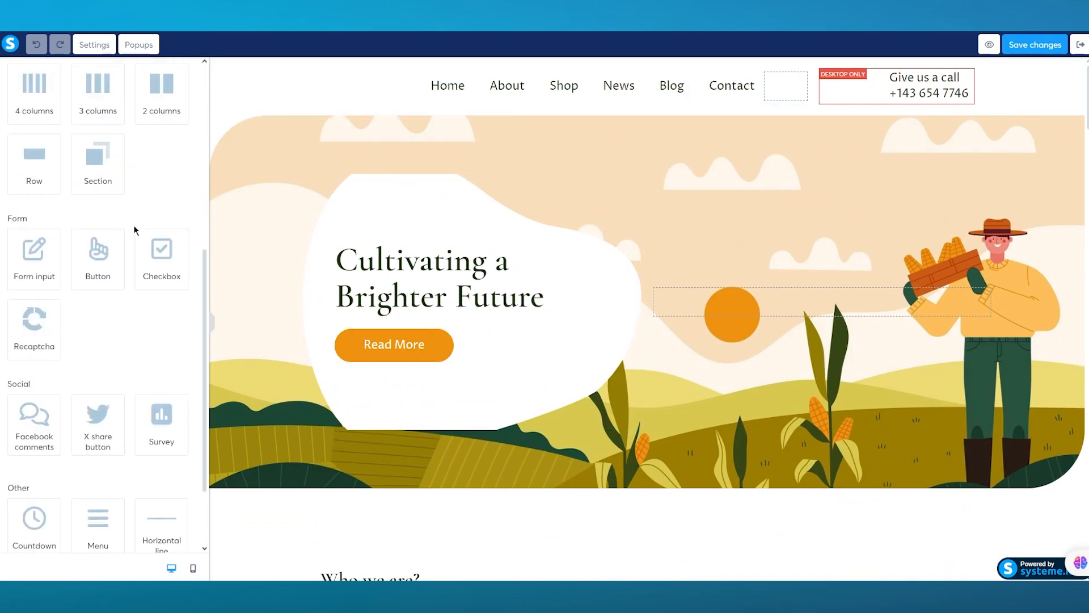
scroll(134, 230, up, 8)
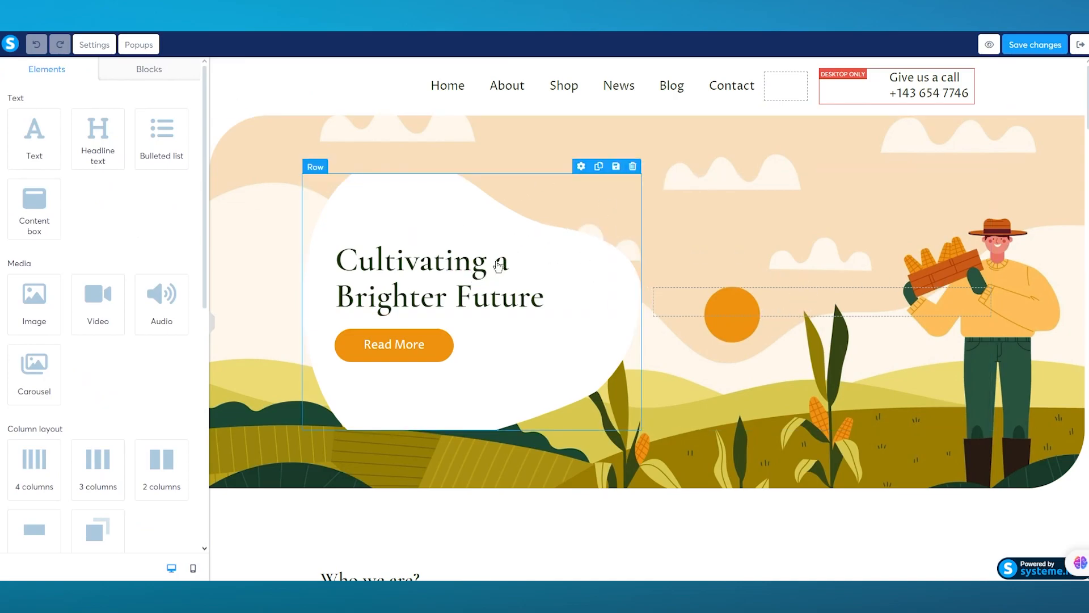
click(517, 285)
drag(518, 285, 455, 295)
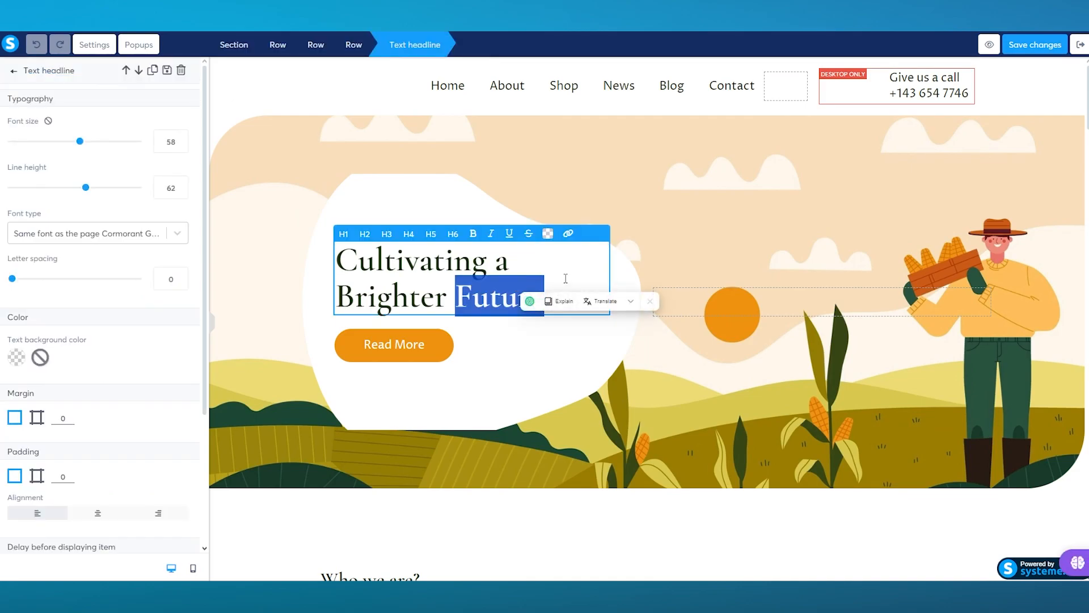
click(560, 291)
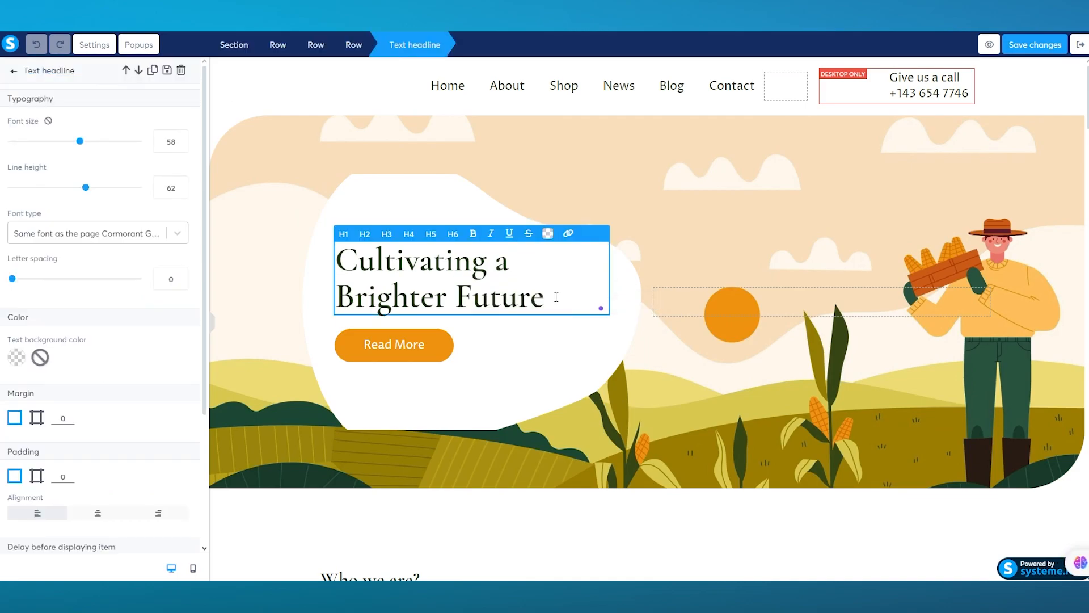
click(556, 296)
key(ctrl+a)
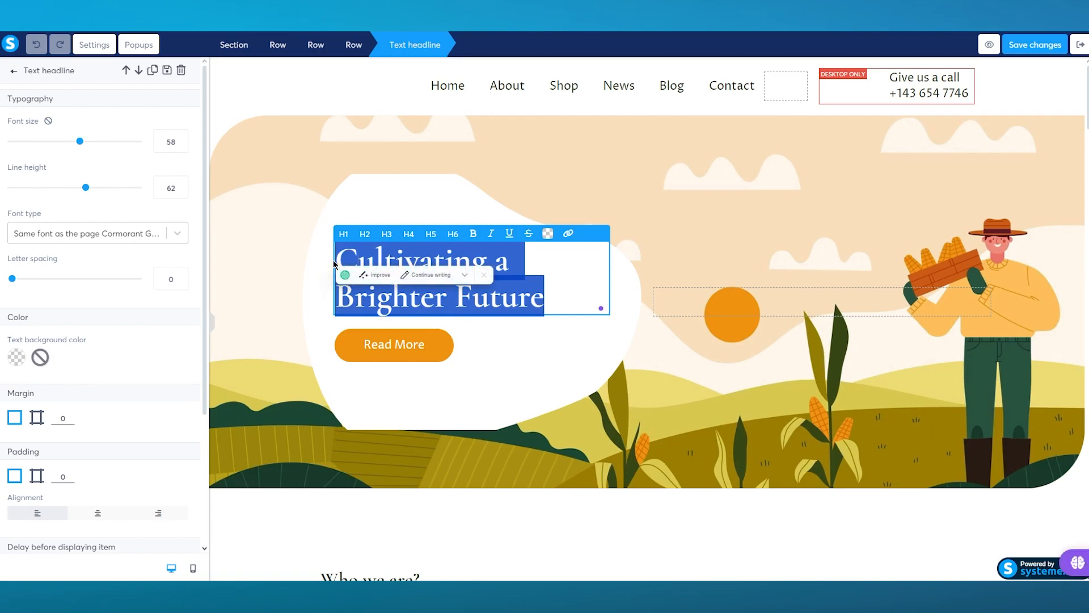
text(m)
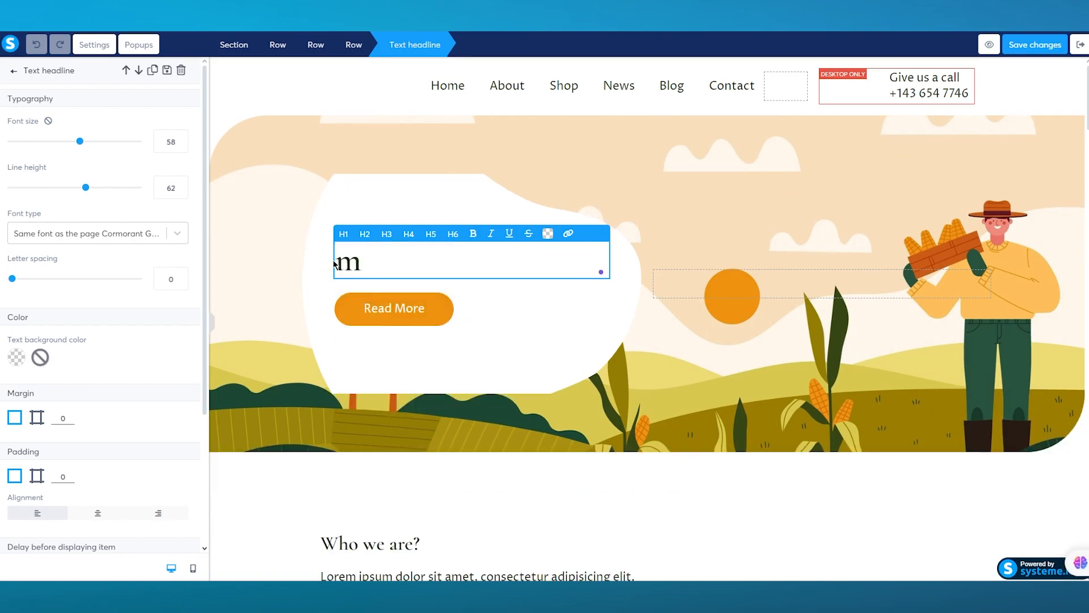
text(aking lives ea)
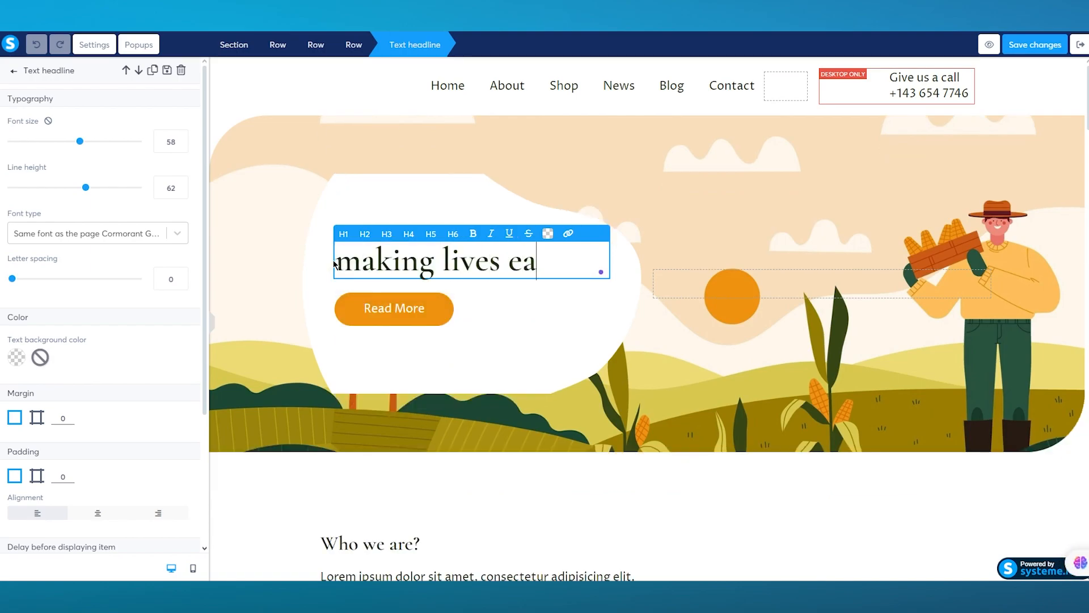
text(sier)
click(869, 247)
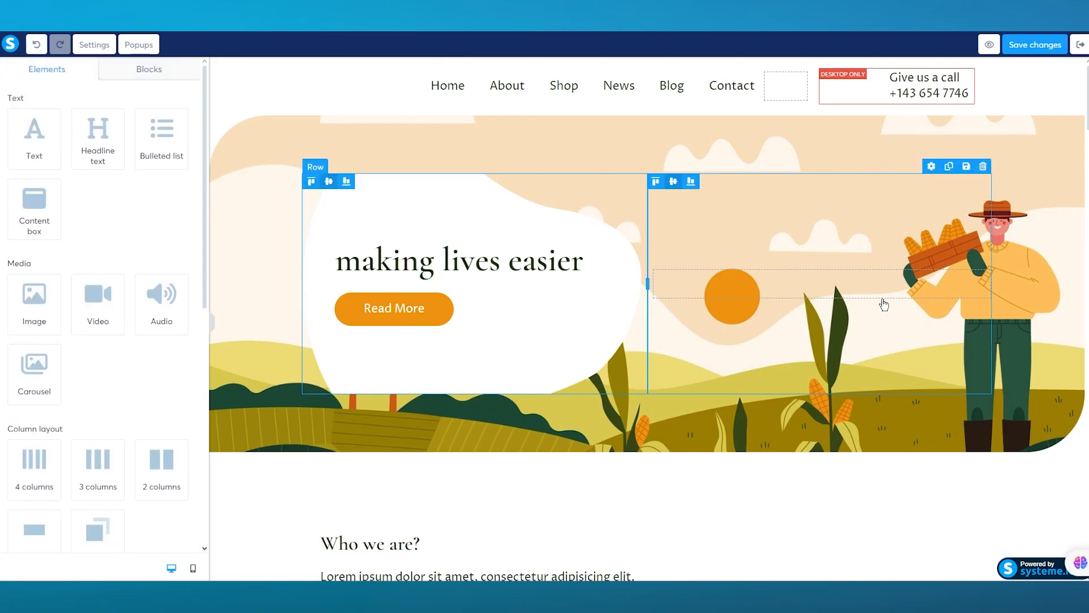
Try to replace the hero row's background image with the DALL-E synthwave picture from the Downloads folder
click(701, 135)
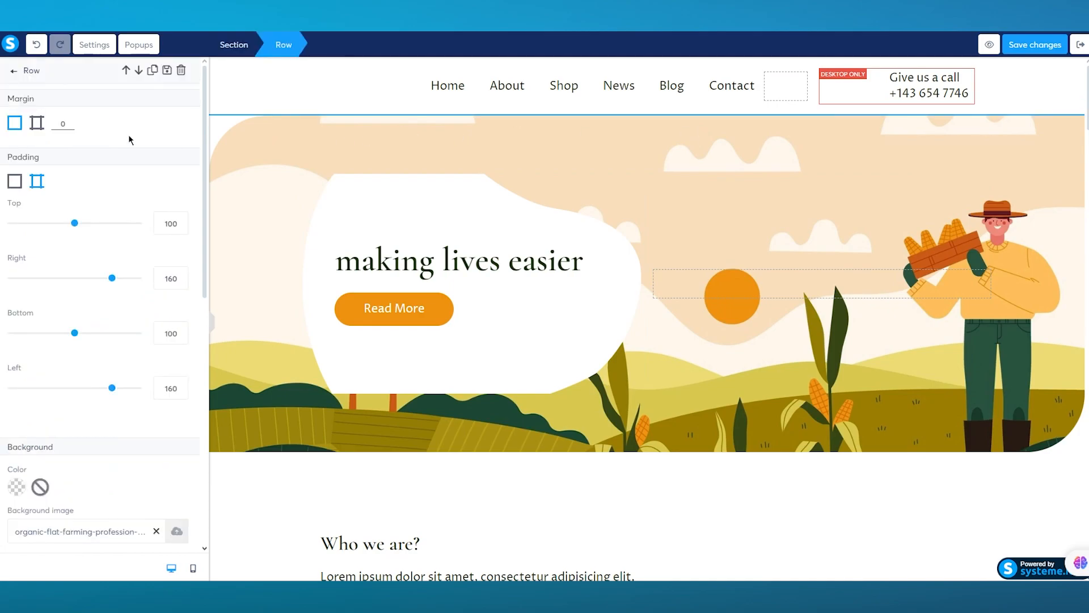
scroll(57, 366, down, 8)
scroll(56, 365, up, 4)
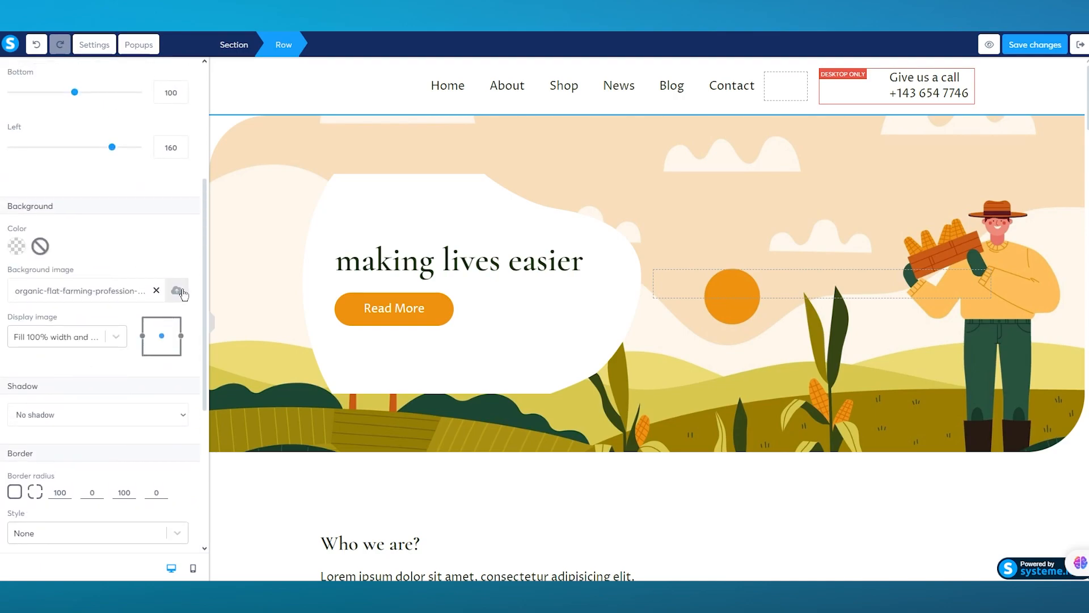
click(177, 291)
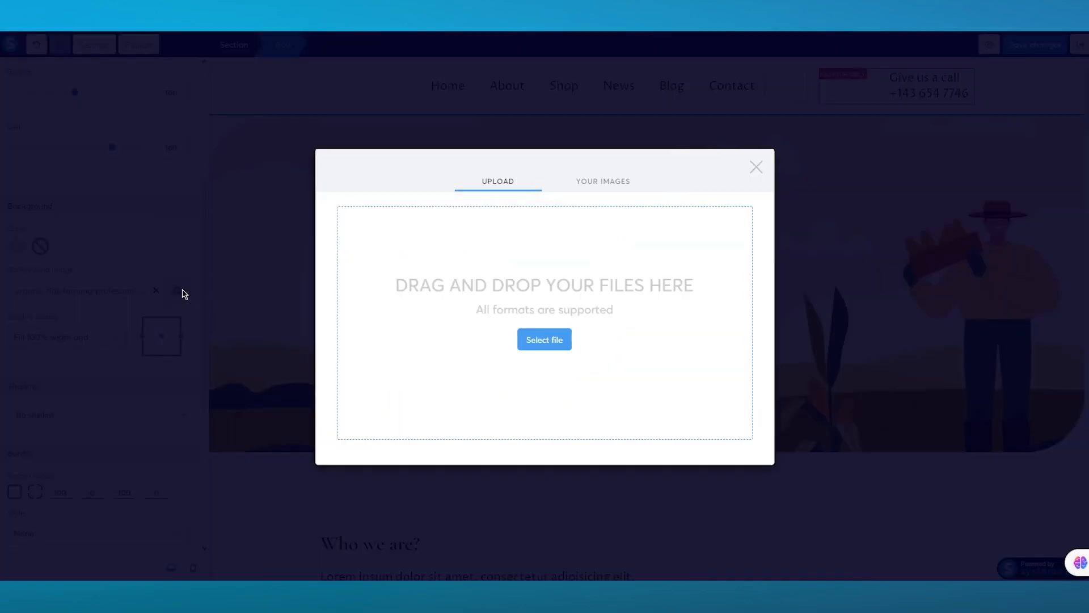
click(523, 338)
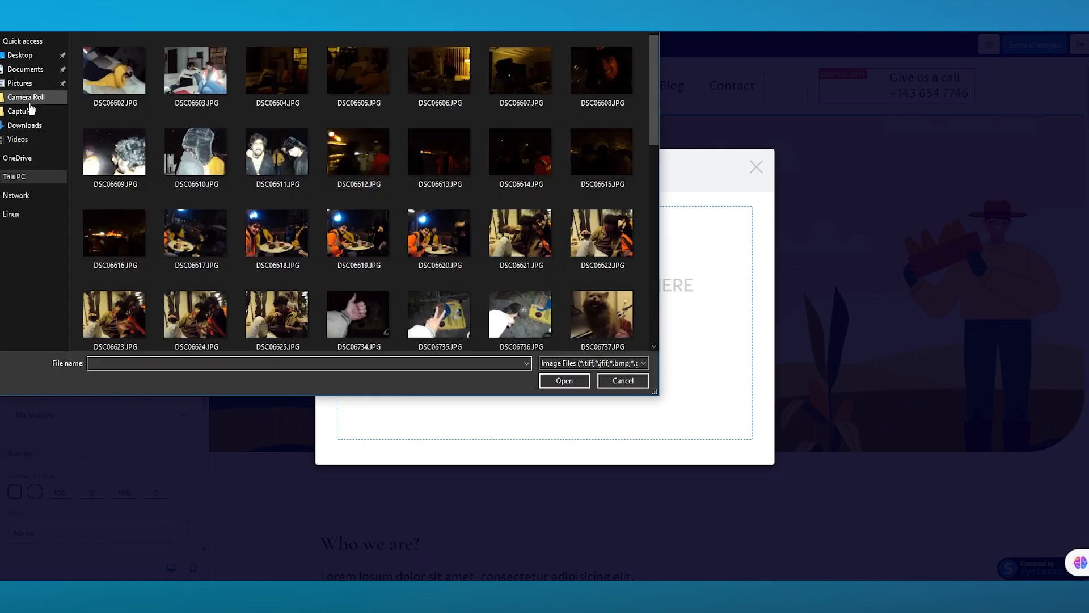
click(27, 126)
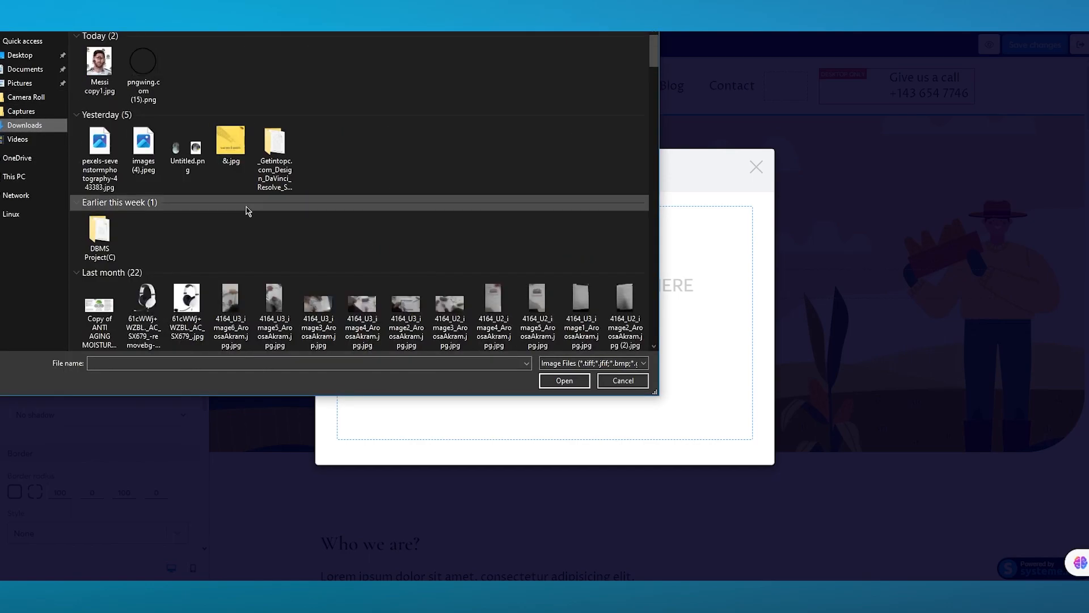
scroll(247, 211, down, 2)
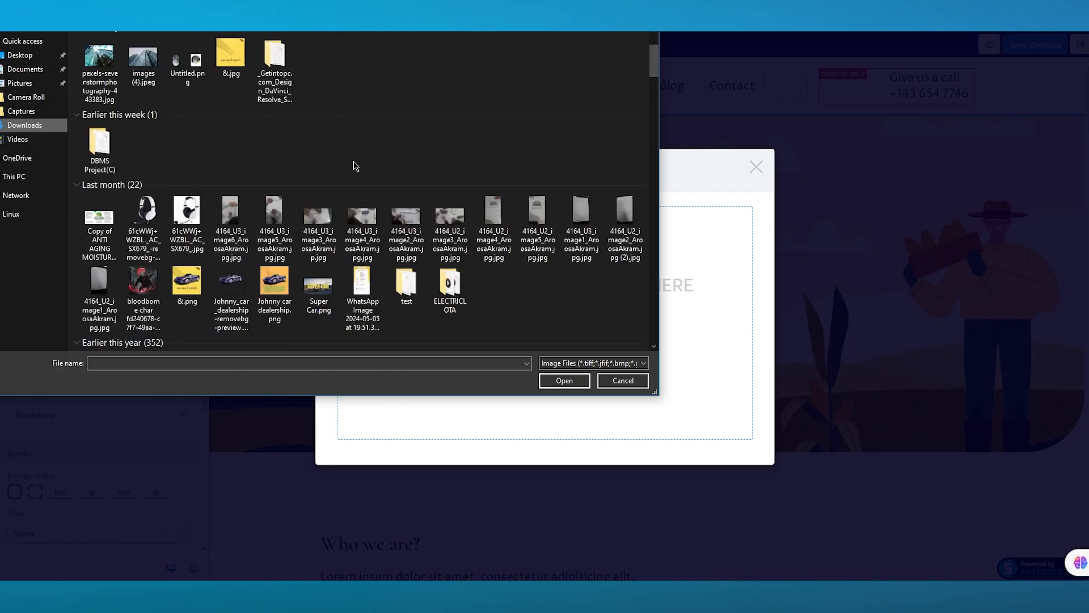
scroll(355, 166, down, 5)
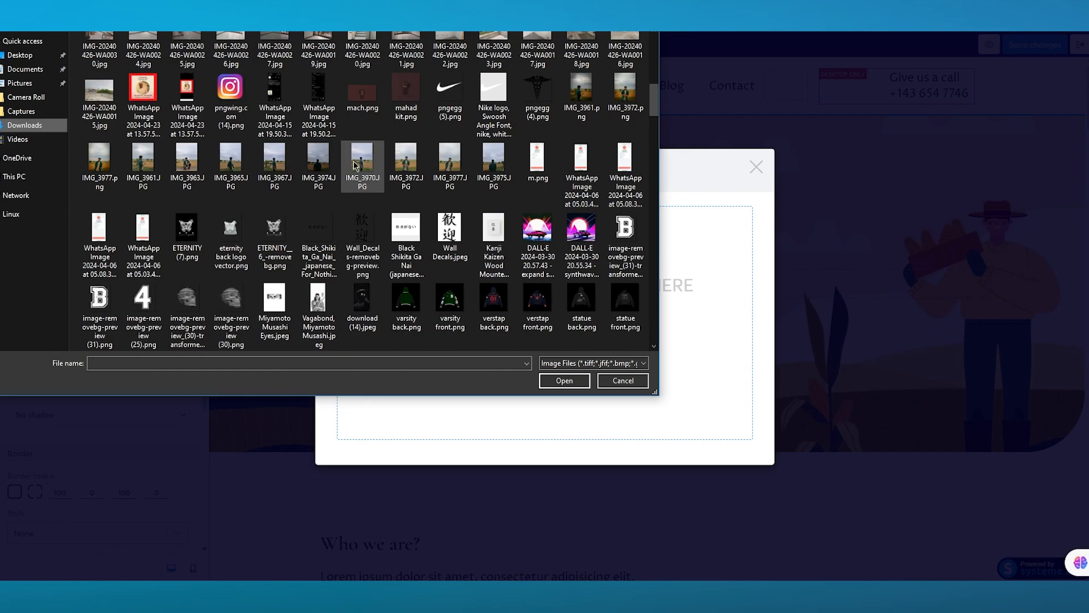
double_click(565, 241)
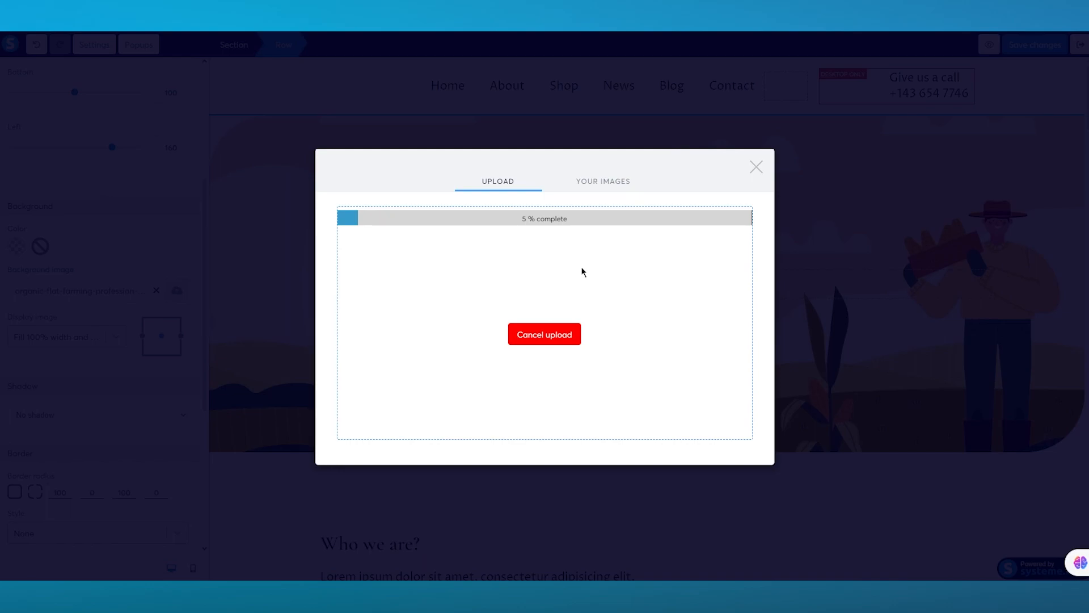
click(756, 167)
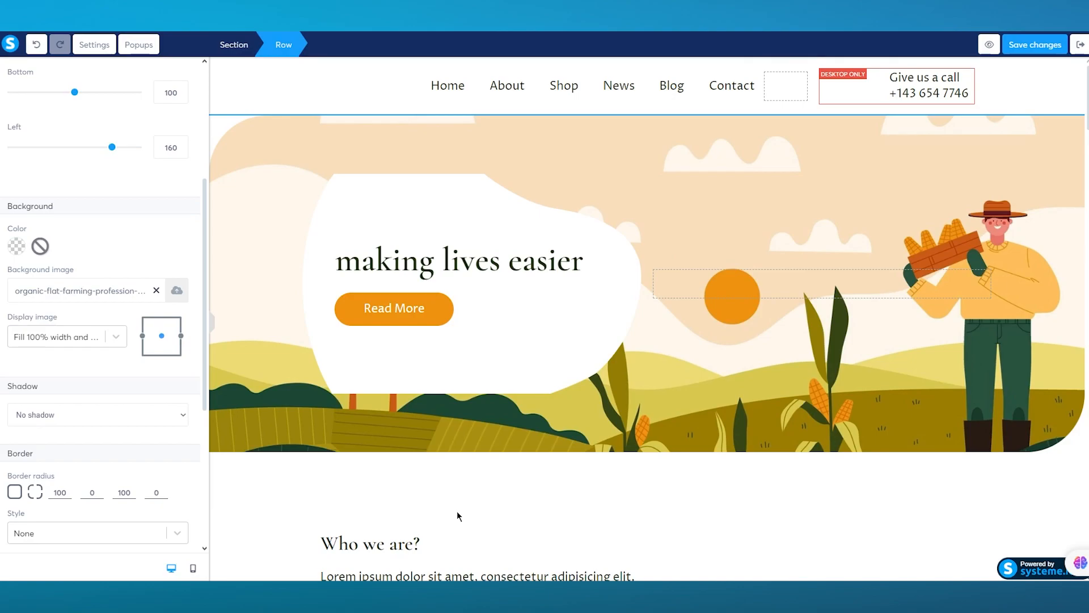
Move the centred Lorem ipsum paragraph into the column beside "Our vision", directly below the picture row
scroll(444, 485, down, 8)
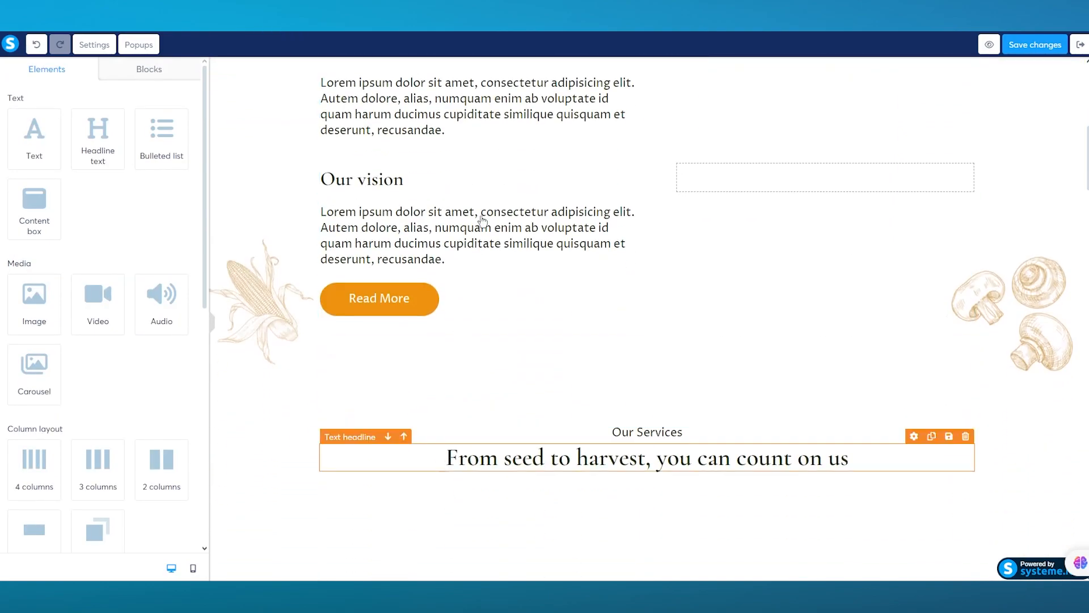
scroll(486, 201, up, 1)
drag(499, 331, 728, 272)
scroll(738, 283, up, 3)
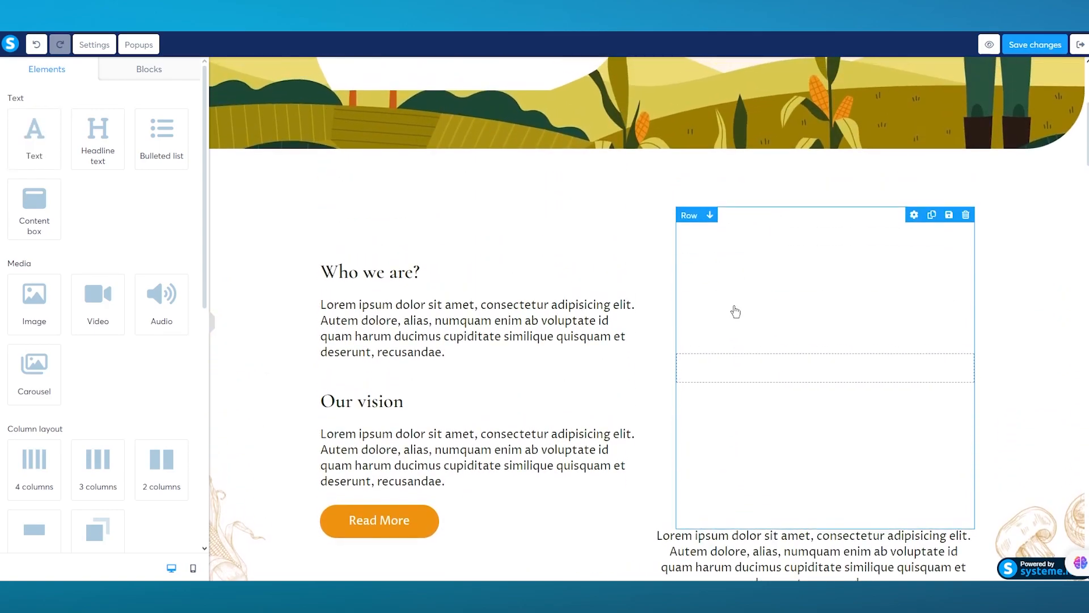
Open the picture row beside "Who we are?" and look through its border, display and visibility settings
click(735, 311)
scroll(102, 283, down, 10)
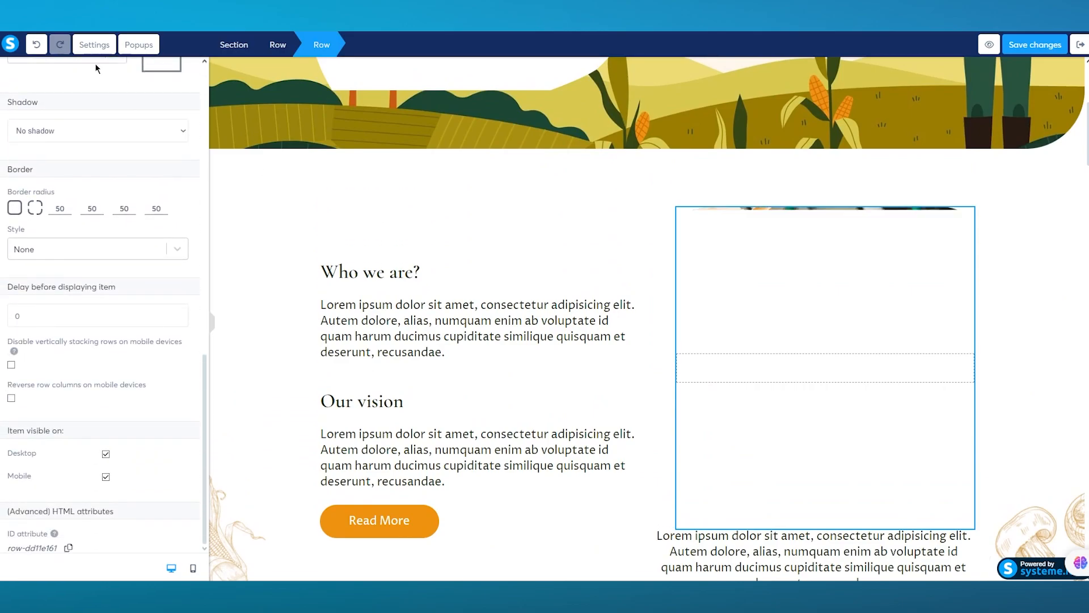
scroll(31, 183, up, 10)
click(13, 72)
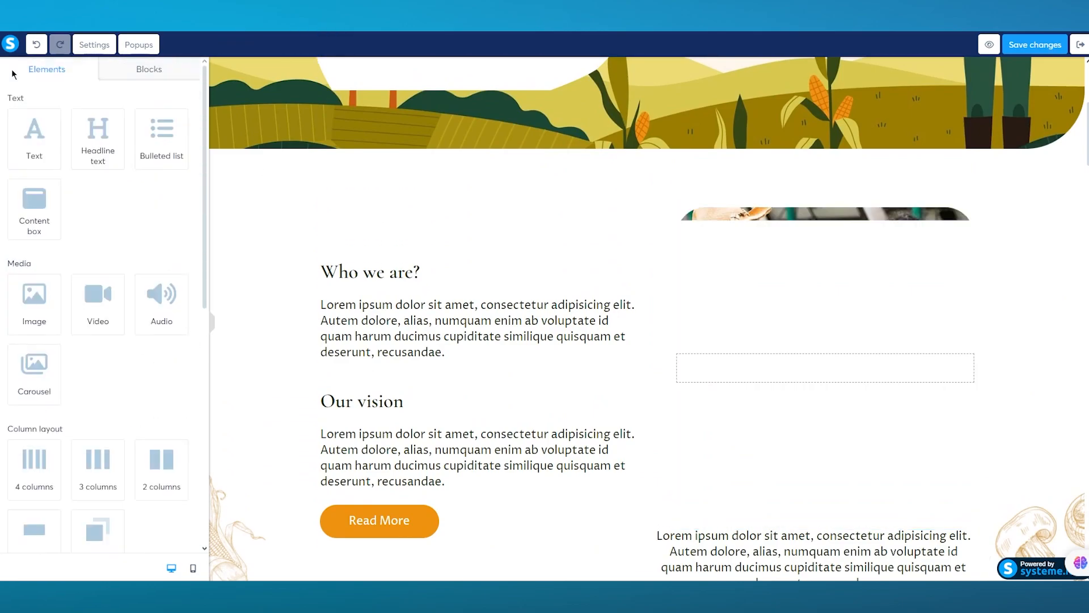
Add an Image element to the picture row beside "Who we are?" and check its settings
scroll(85, 267, down, 2)
drag(33, 179, 766, 380)
scroll(795, 355, down, 1)
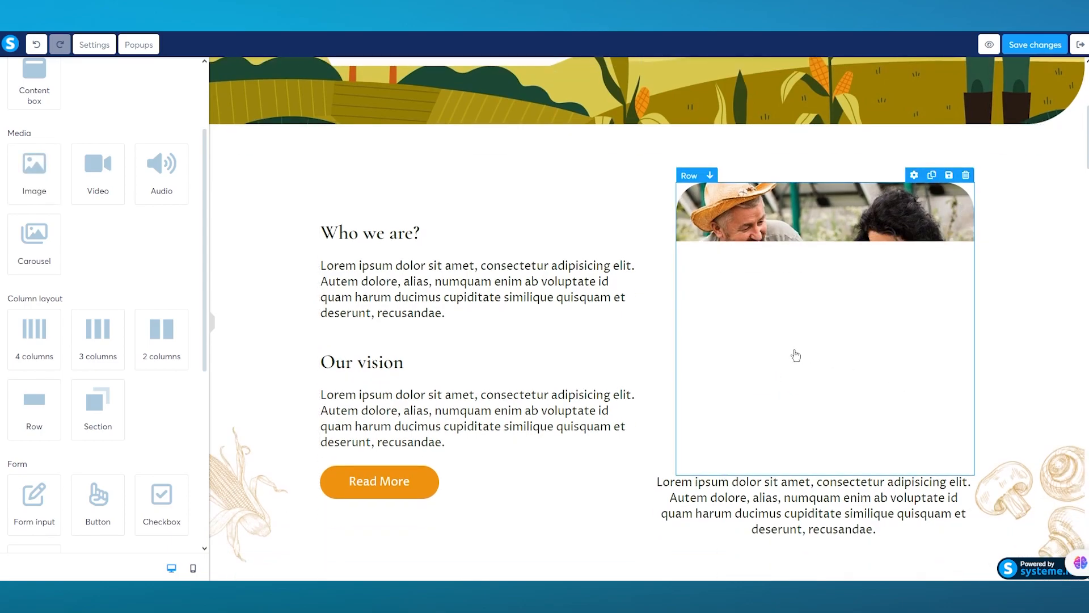
scroll(773, 280, down, 3)
click(864, 245)
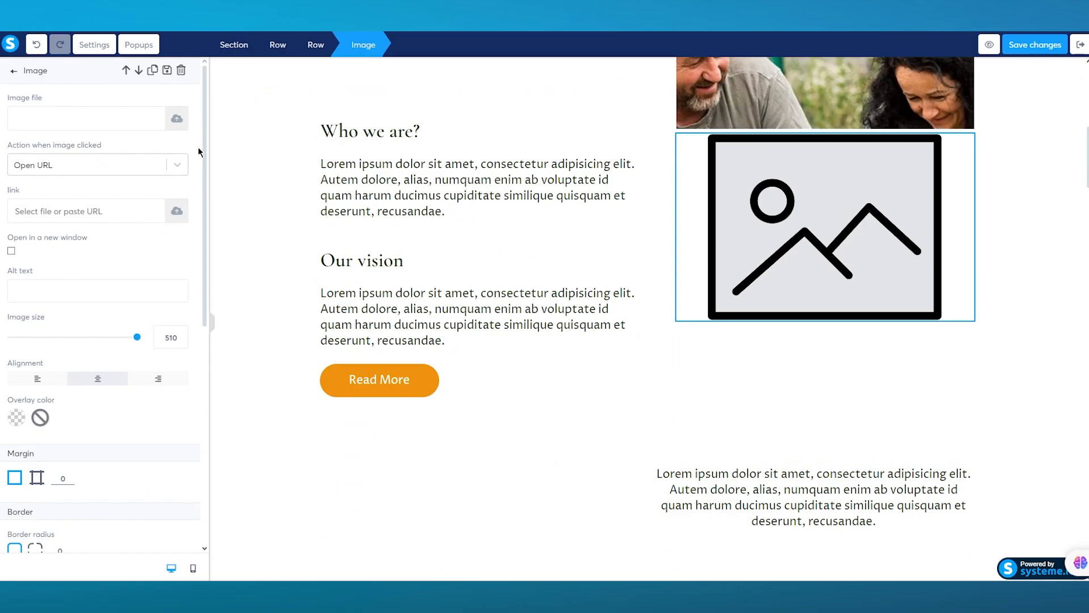
click(14, 71)
Save the squeeze page changes and return to the test funnel's step configuration
scroll(443, 344, down, 7)
scroll(443, 344, down, 5)
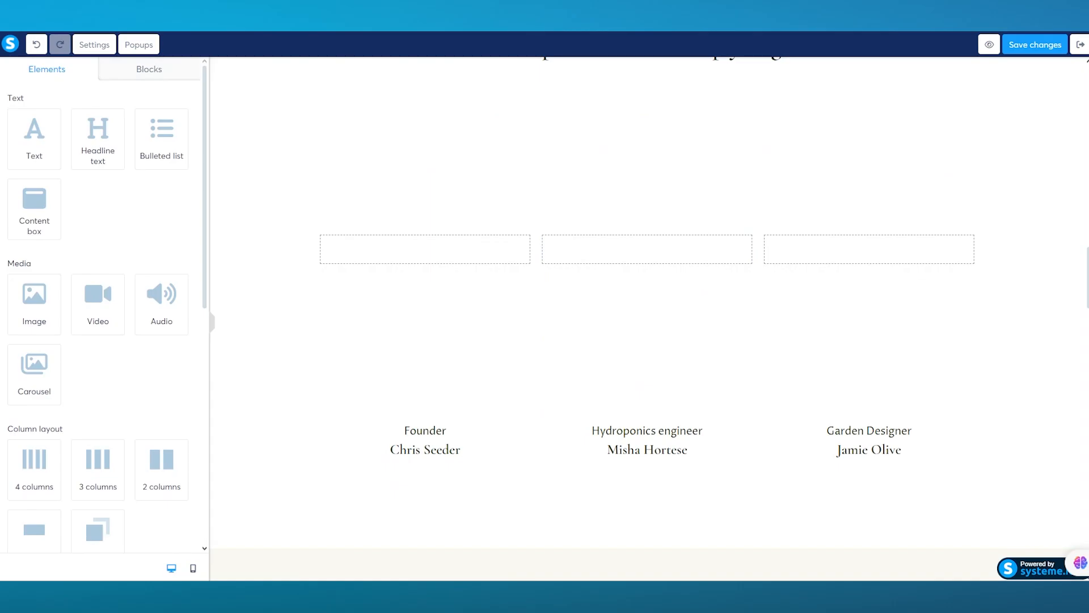
scroll(931, 306, up, 15)
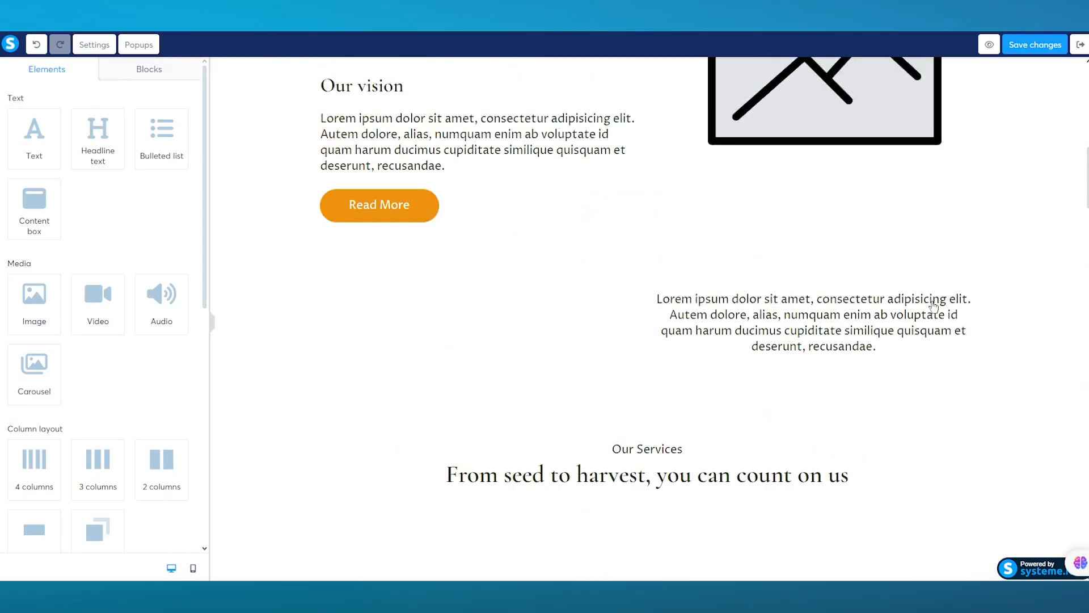
click(1046, 51)
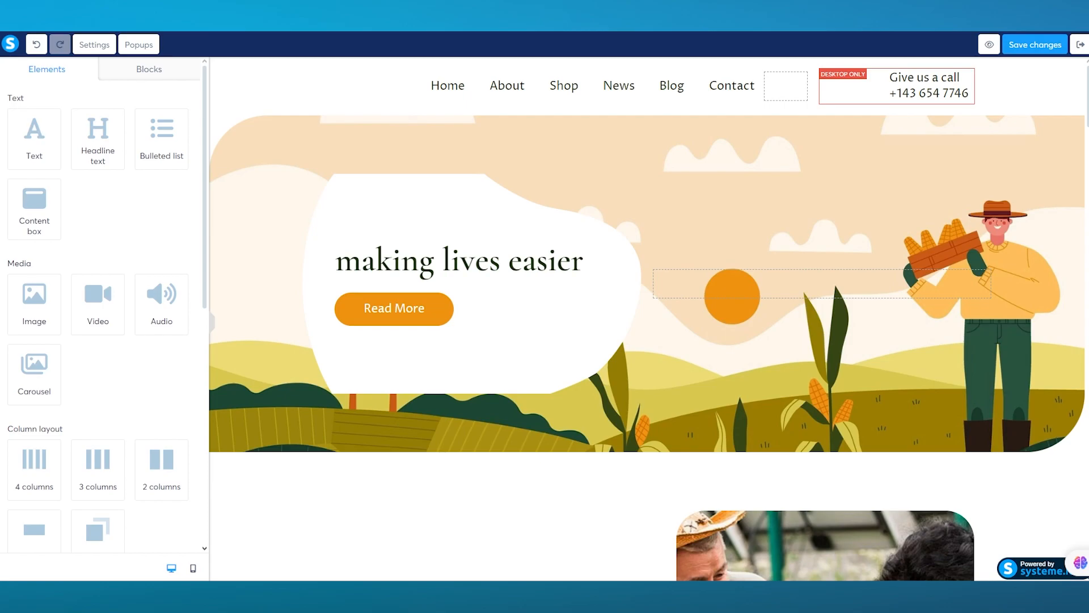
click(1029, 45)
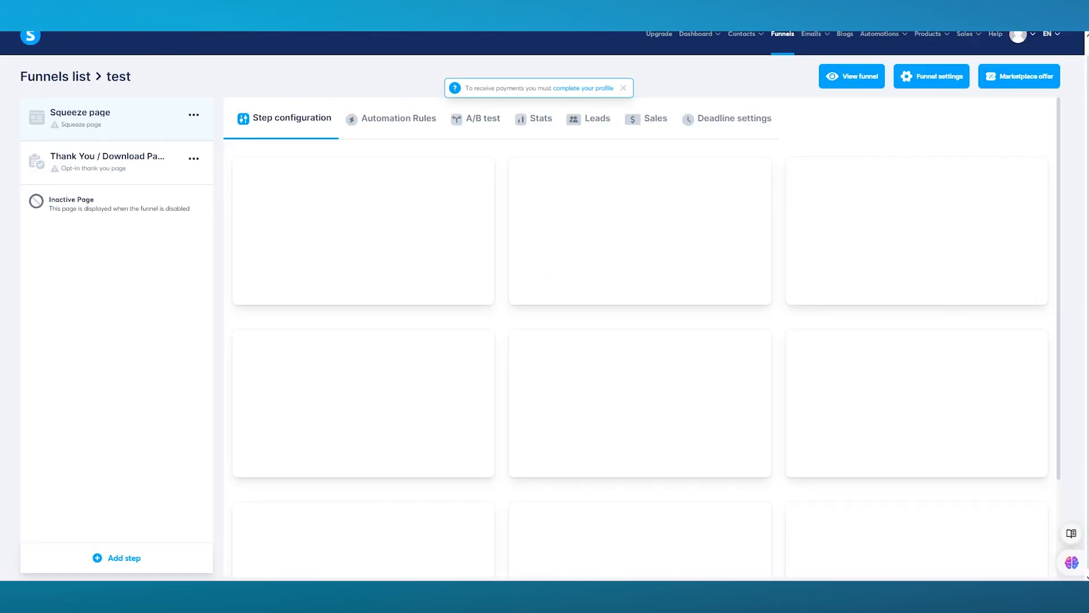
Choose the second template offered for the Thank You / Download Page step
click(96, 173)
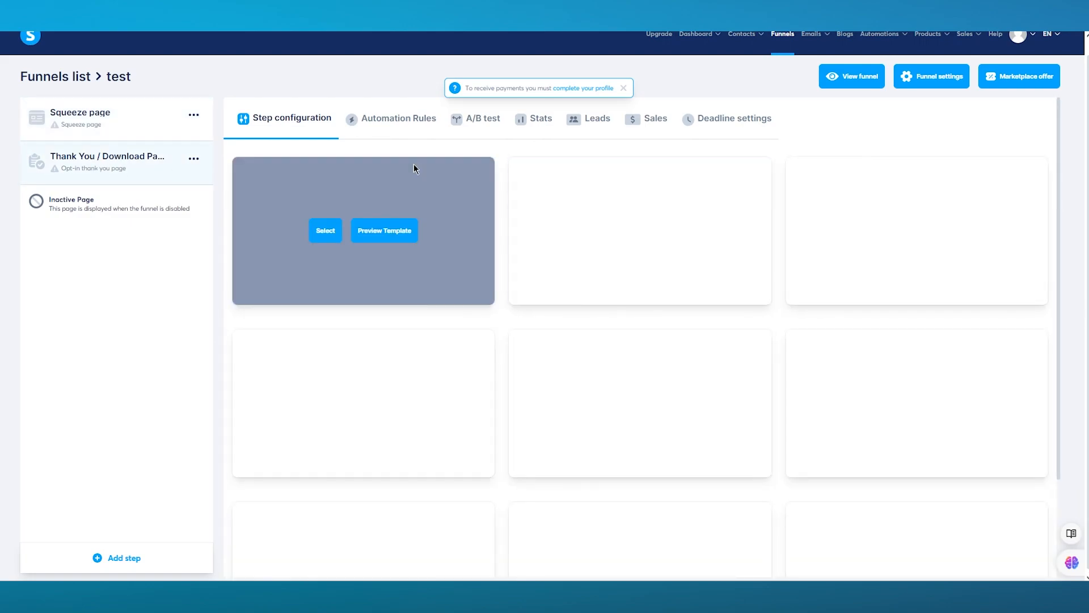
mouse_move(577, 163)
click(589, 239)
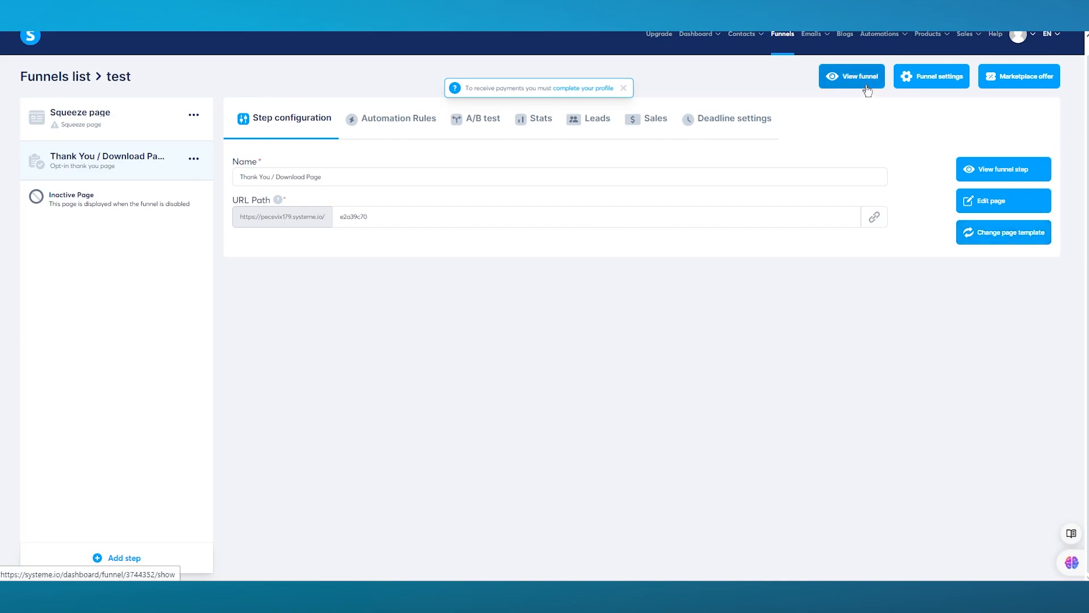
View the live squeeze page and try the Read More link under "Our vision", returning to the funnel configuration
click(866, 85)
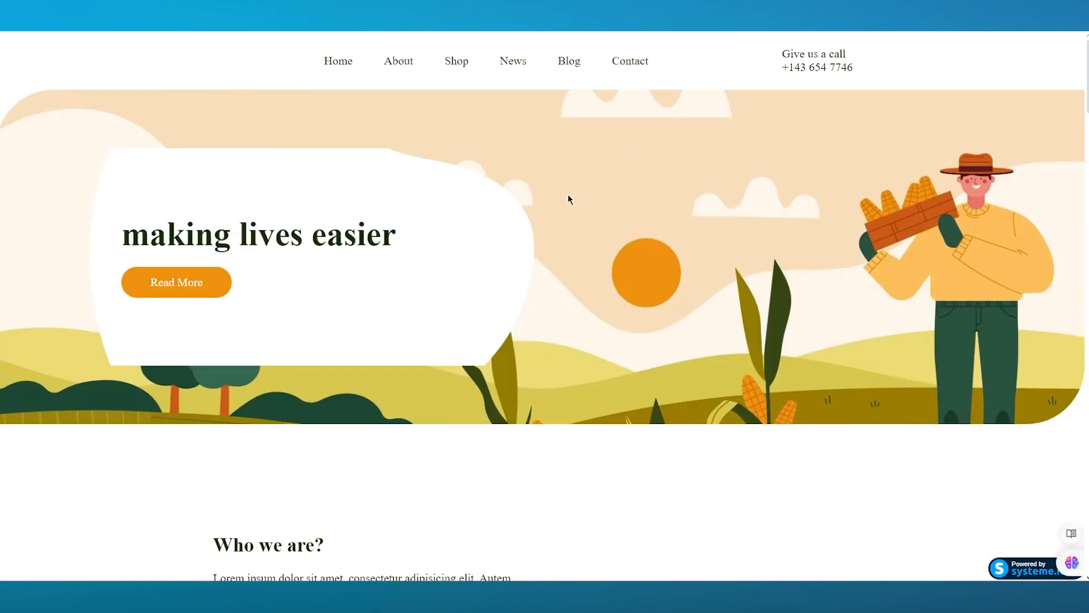
scroll(570, 196, down, 15)
scroll(570, 196, up, 8)
scroll(571, 202, up, 9)
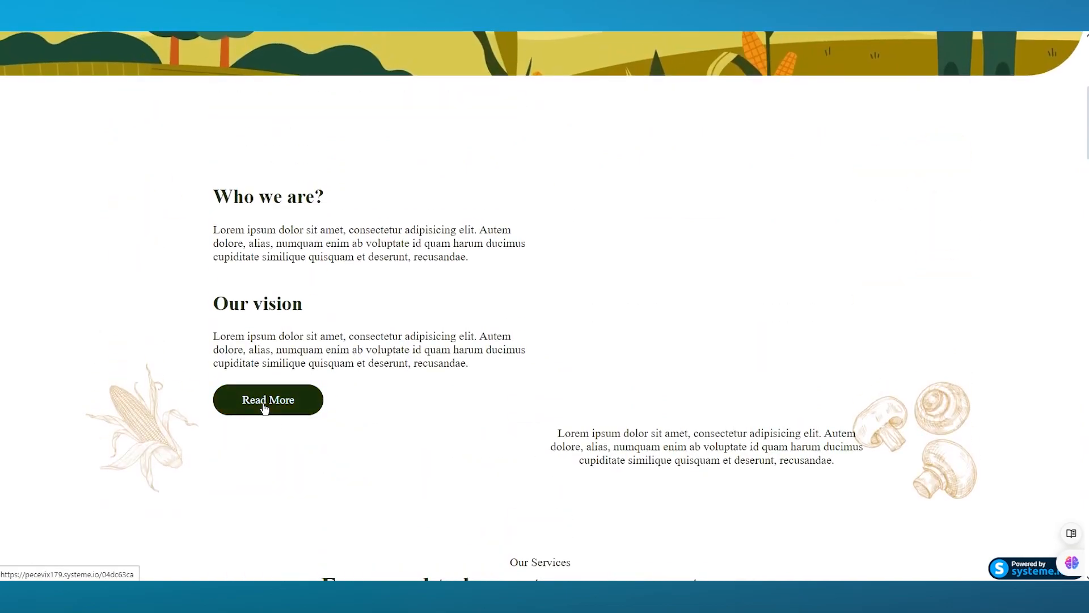
click(272, 403)
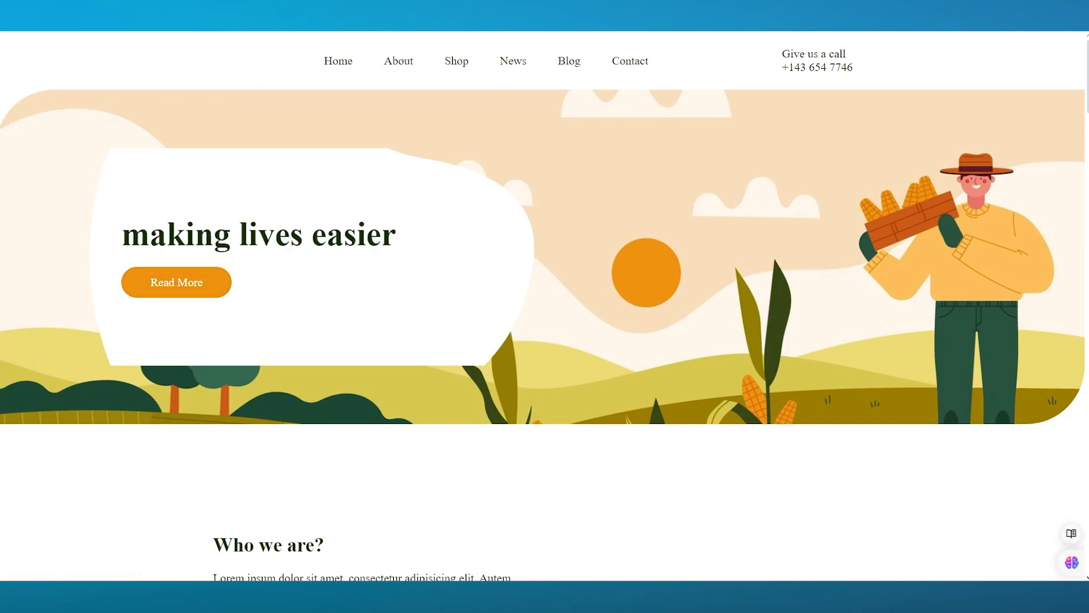
click(205, 16)
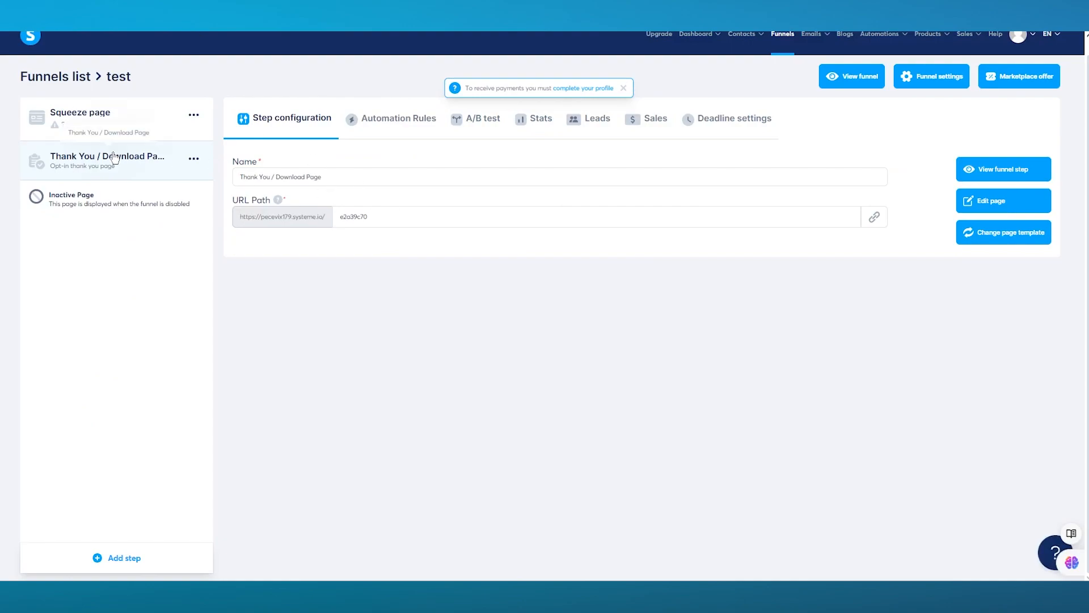